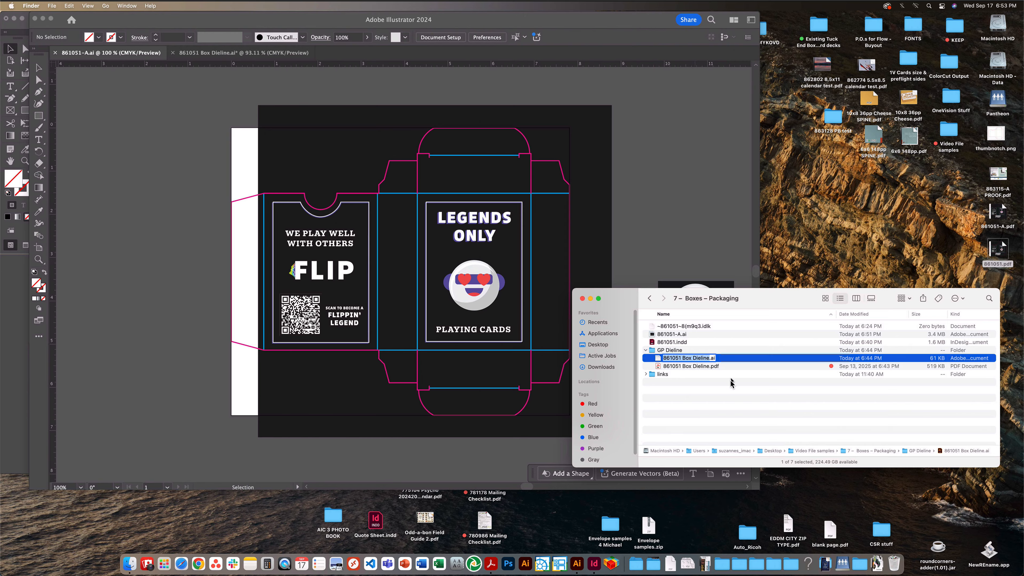
# - Open 861051 Box Dieline.ai, check the DIELINE layer by hiding and showing it, and make the art layer active
pyautogui.press('Return')
pyautogui.doubleClick(705, 358)
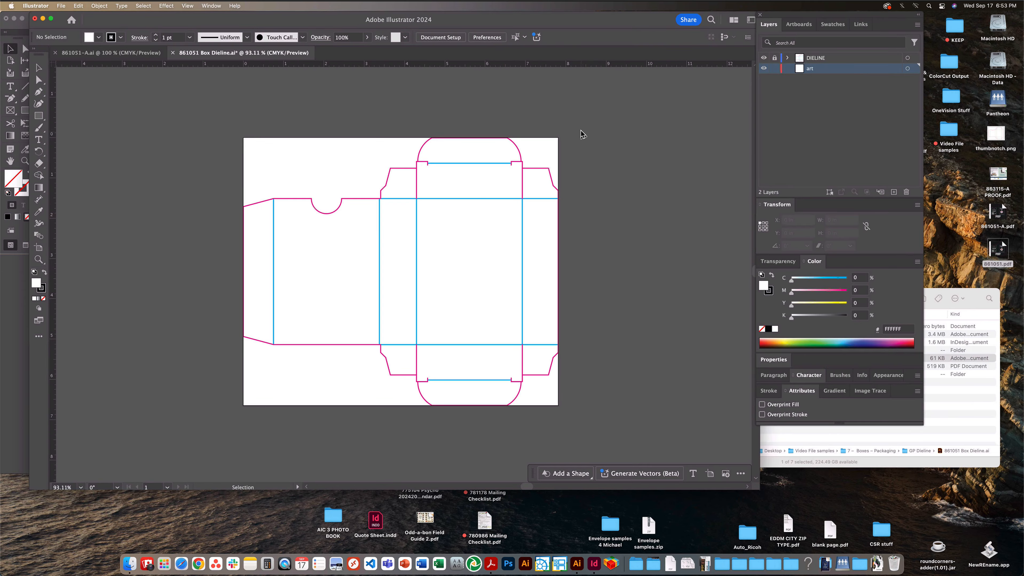
pyautogui.click(818, 58)
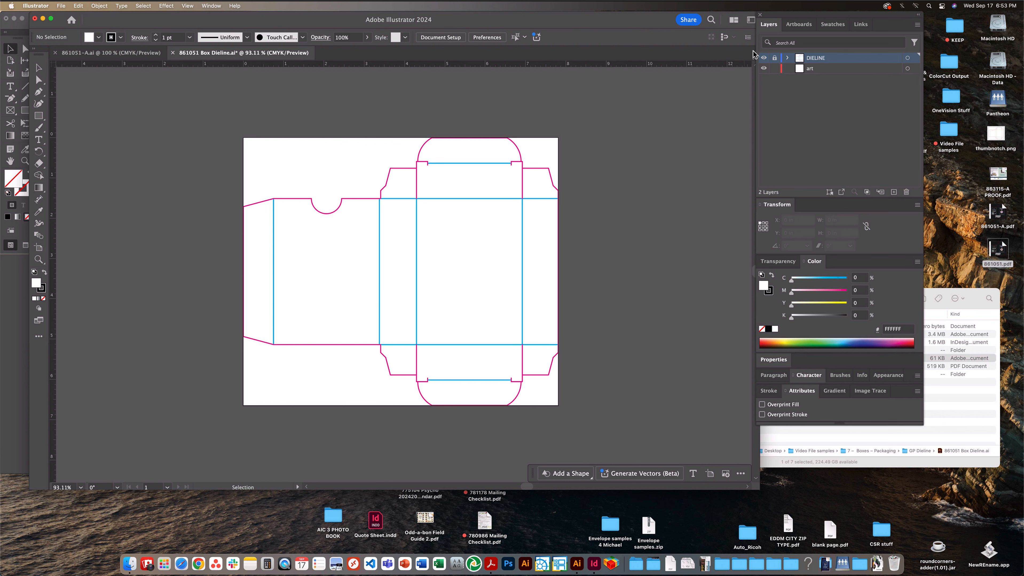
pyautogui.click(763, 59)
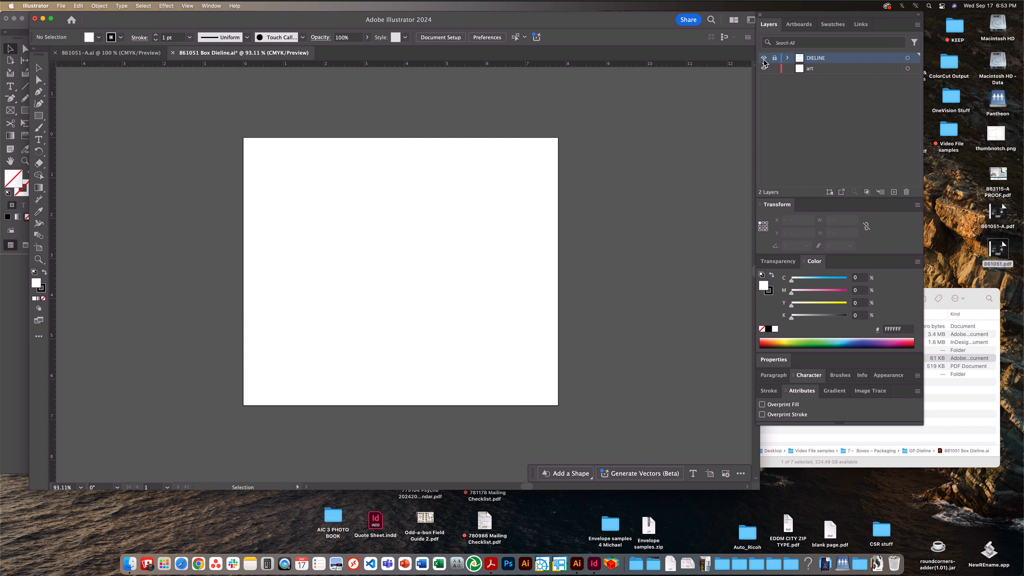
pyautogui.click(763, 59)
pyautogui.click(833, 70)
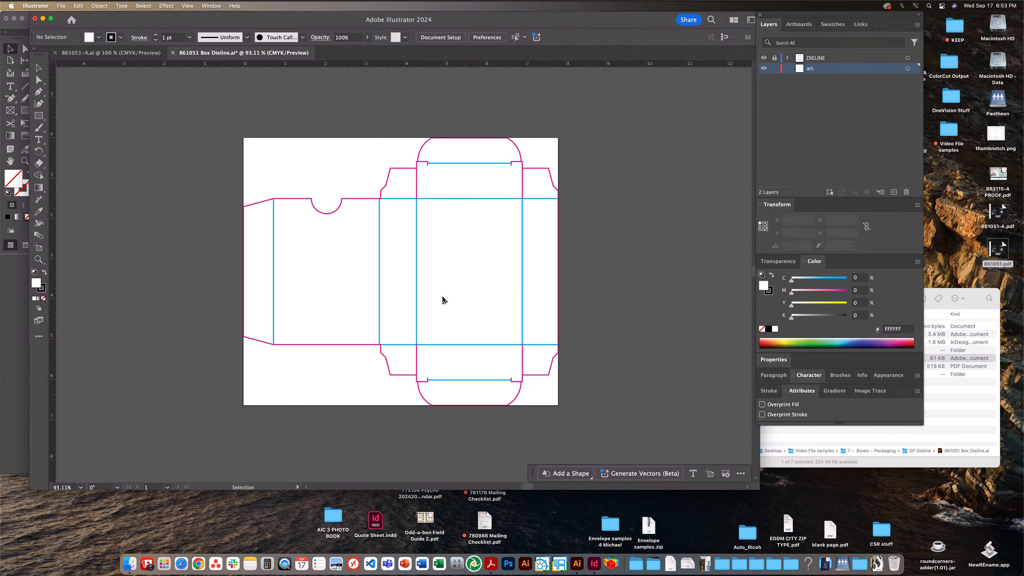
# - Switch to the 861051-A.ai document and hide and show the DIELINE layer and the art layer in turn
pyautogui.click(121, 56)
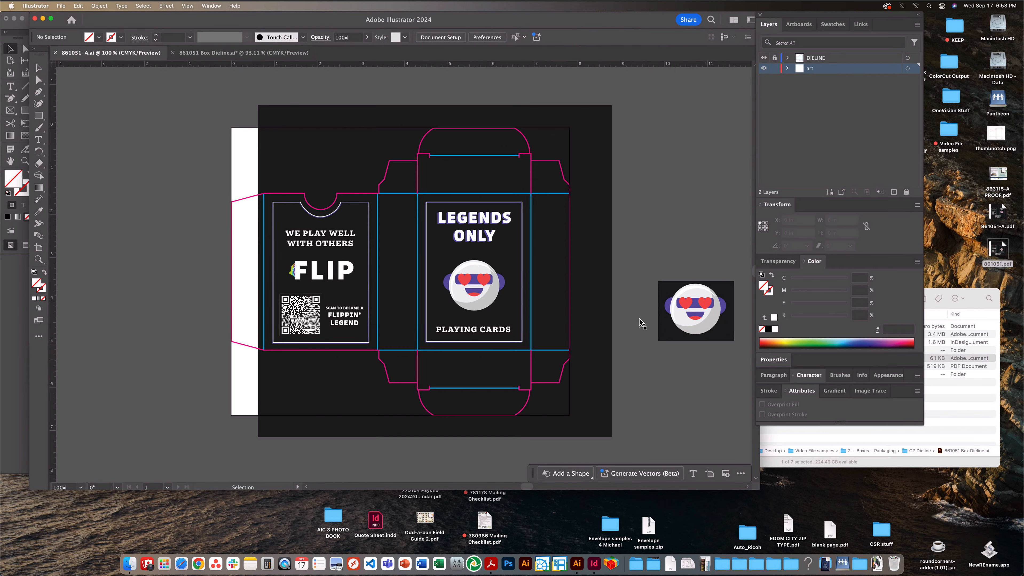
pyautogui.click(764, 59)
pyautogui.click(763, 59)
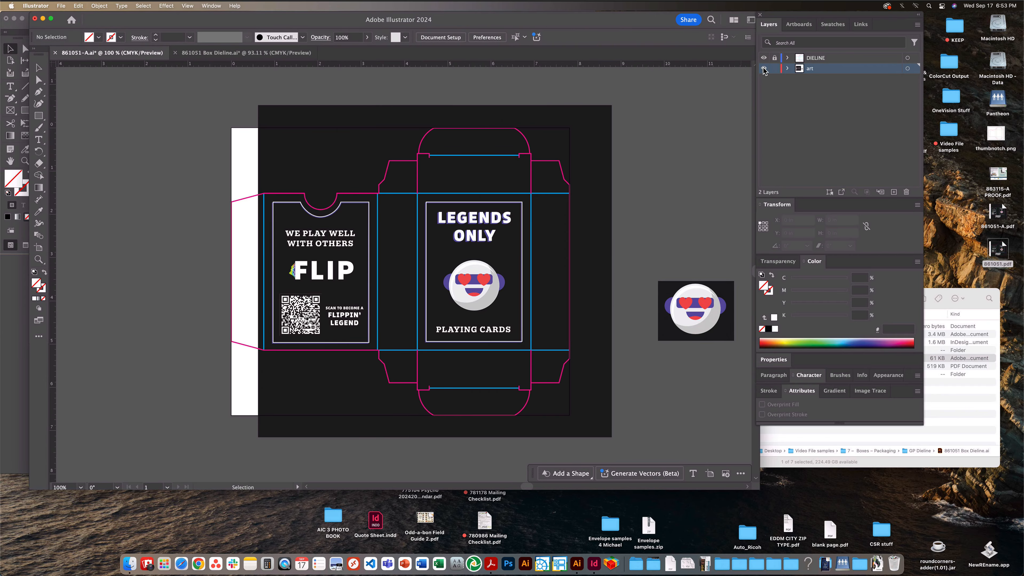
pyautogui.click(763, 68)
pyautogui.click(764, 69)
# - Open 861051 Box Dieline.pdf from the GP Dieline folder in Acrobat to view the dieline
pyautogui.click(865, 436)
pyautogui.doubleClick(706, 366)
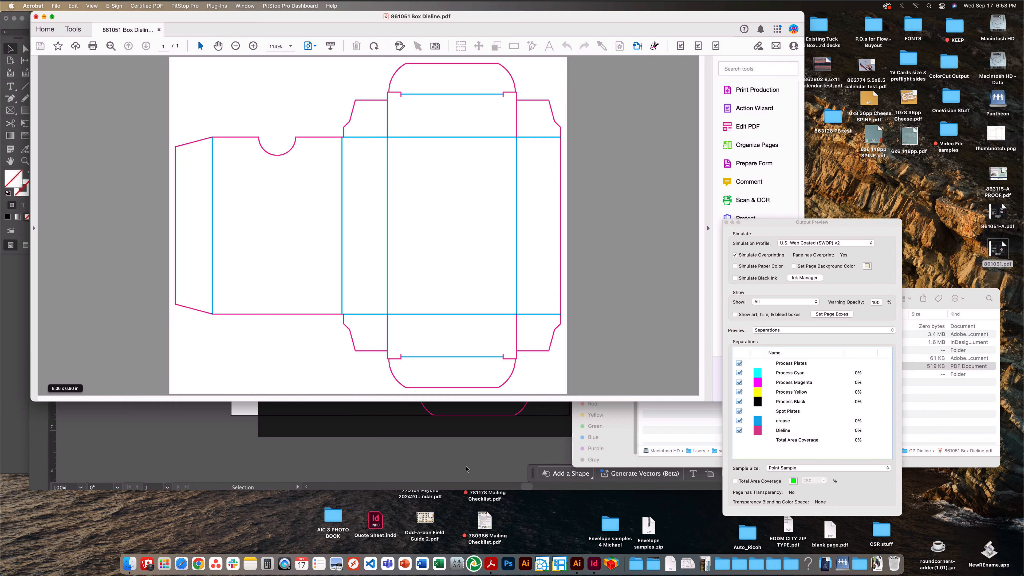
# - Switch to 861051.indd in InDesign, deselect the face image, and hide and show the Dieline layer
pyautogui.click(577, 565)
pyautogui.click(594, 564)
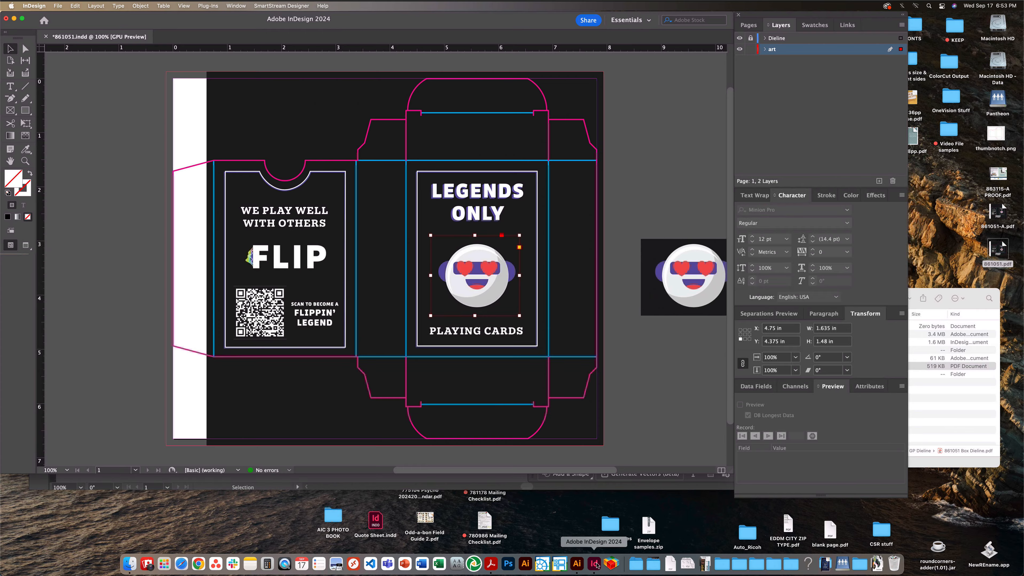
pyautogui.click(662, 162)
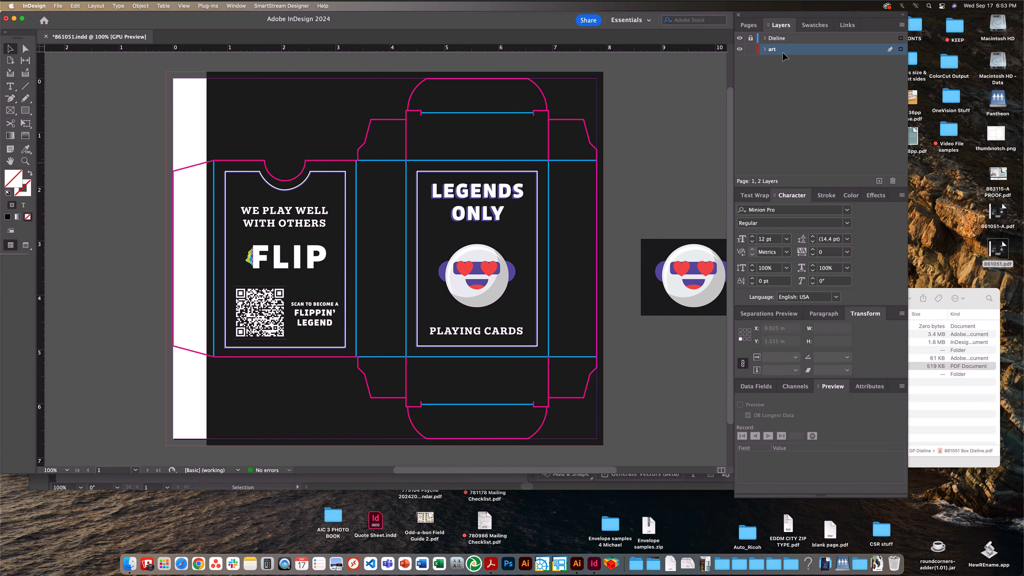
pyautogui.click(785, 37)
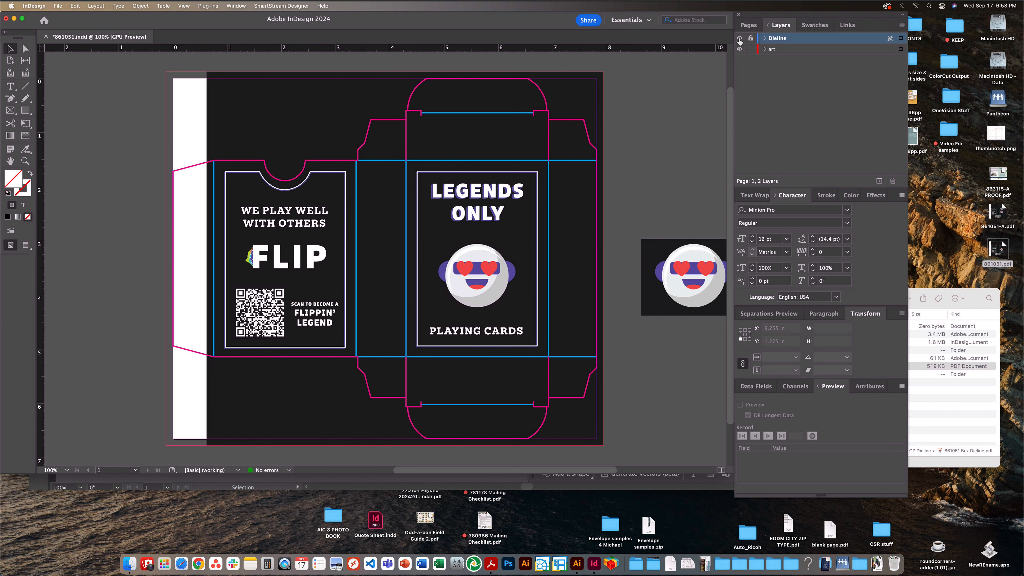
pyautogui.click(739, 39)
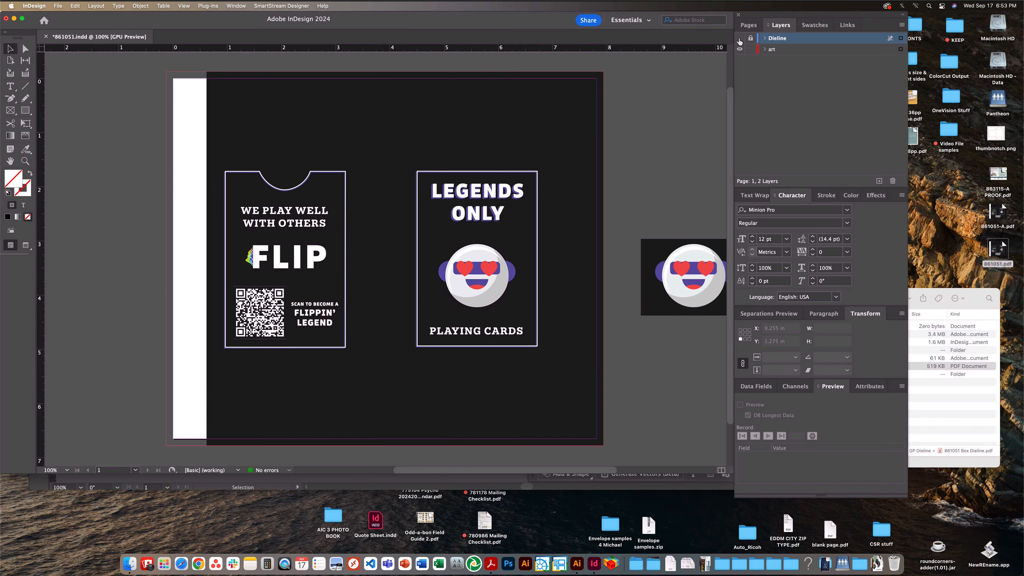
pyautogui.click(739, 39)
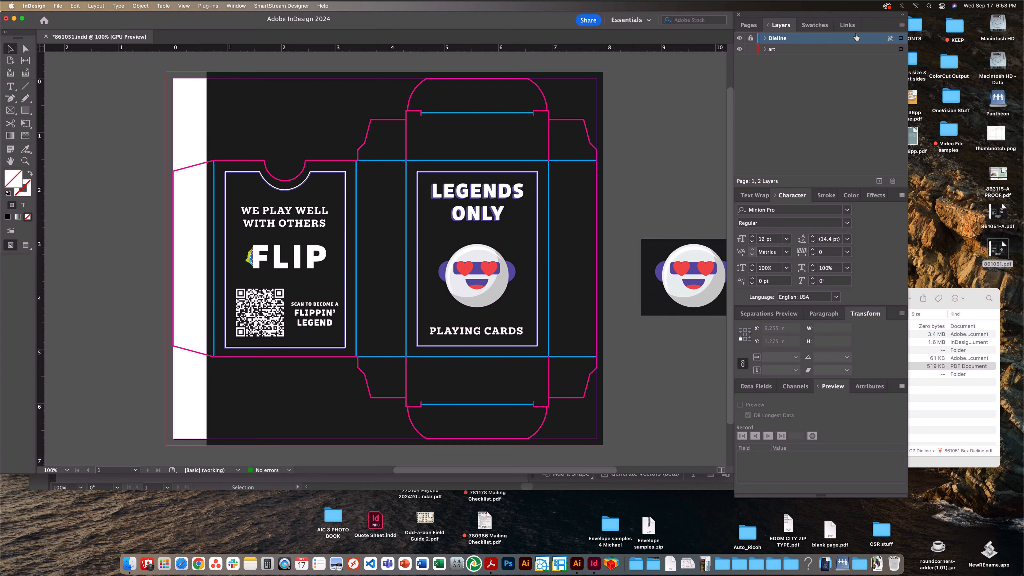
# - Check the linked 861051 Box Dieline.pdf, then hide and show the art layer to inspect the dieline alone
pyautogui.click(848, 25)
pyautogui.click(812, 50)
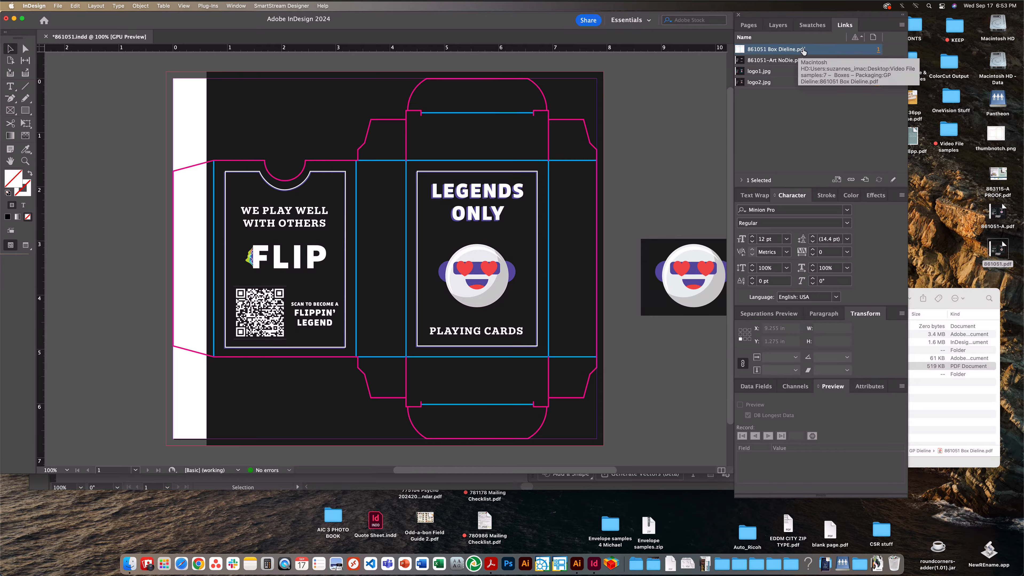
pyautogui.click(778, 26)
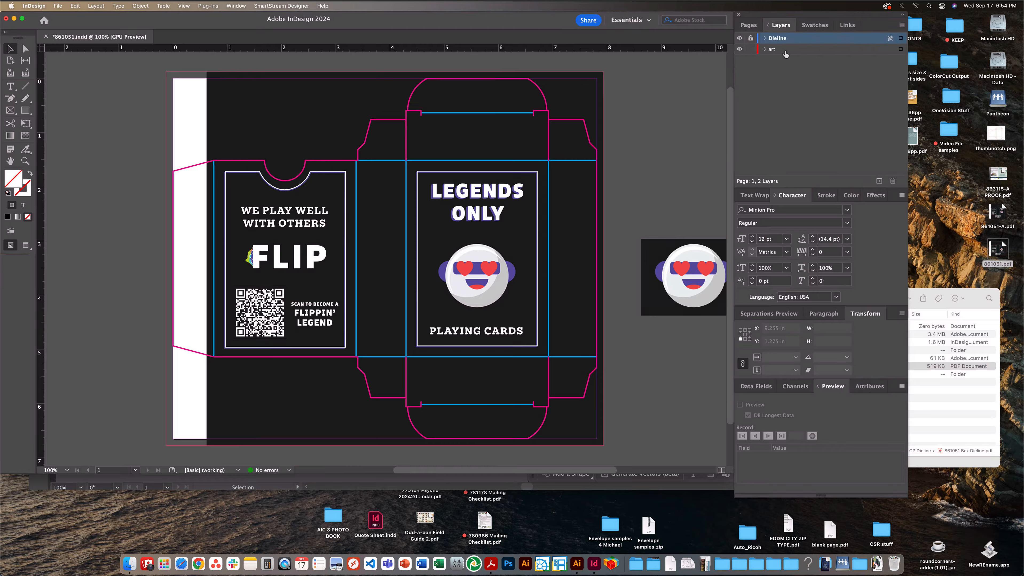
pyautogui.click(772, 49)
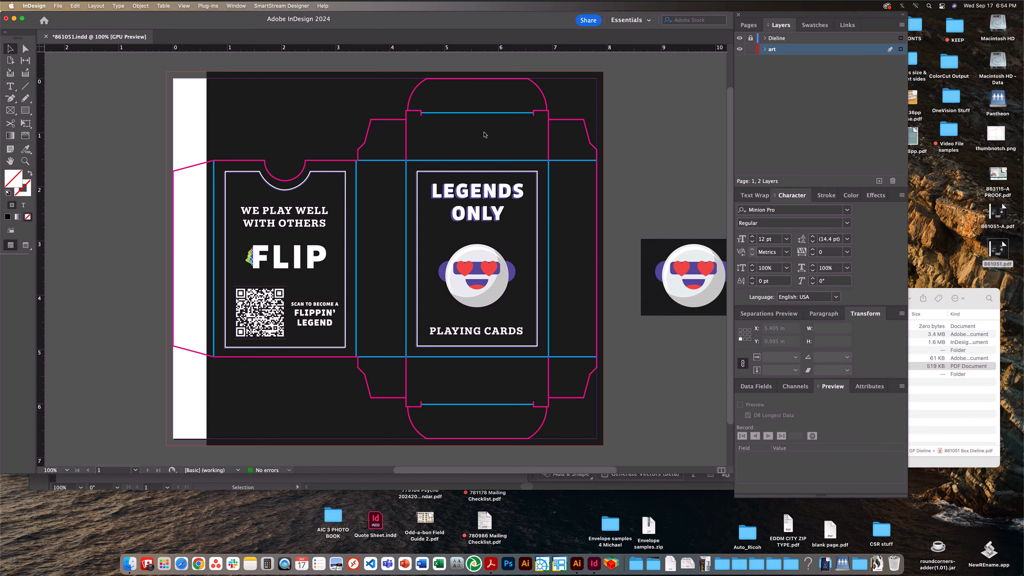
pyautogui.click(739, 49)
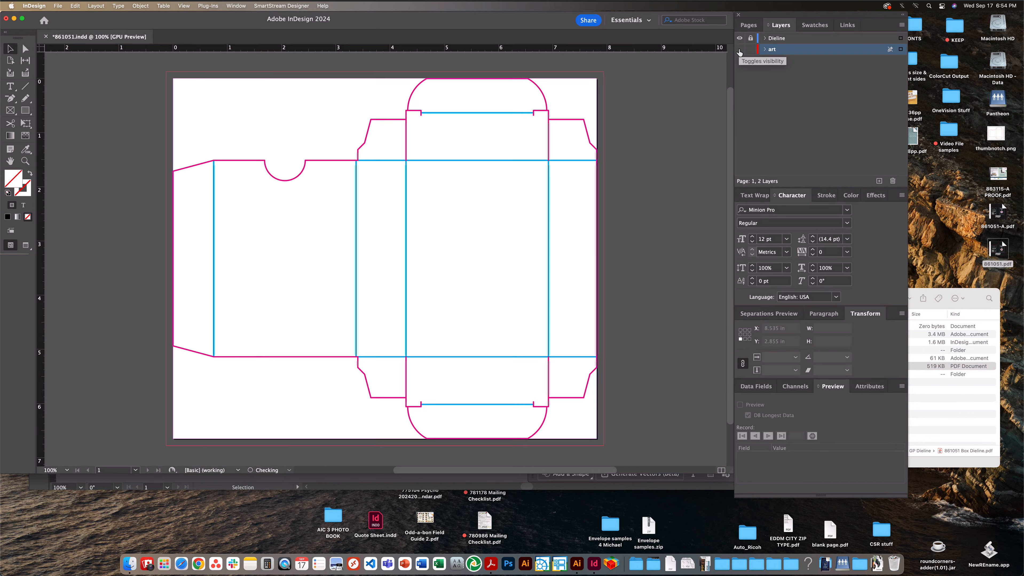
pyautogui.click(739, 49)
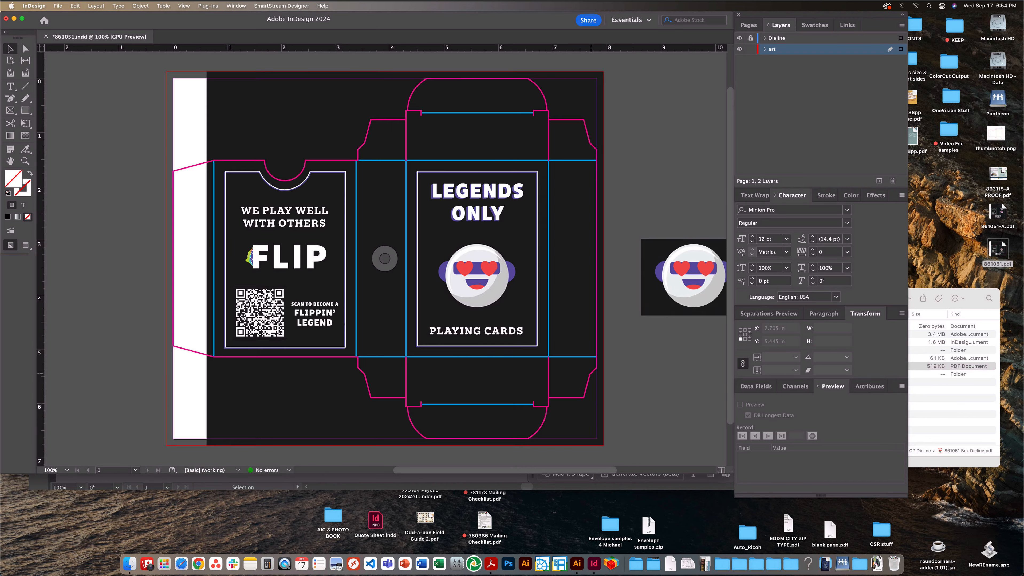
# - Compare the color space and resolution in the link info of logo1.jpg on the front panel and logo2.jpg on the pasteboard
pyautogui.click(846, 25)
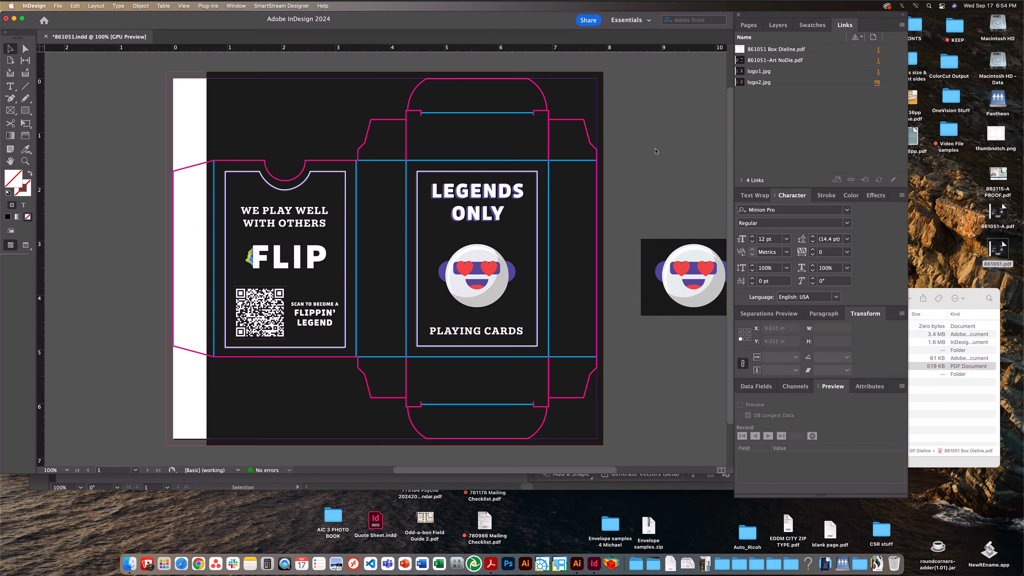
pyautogui.click(507, 261)
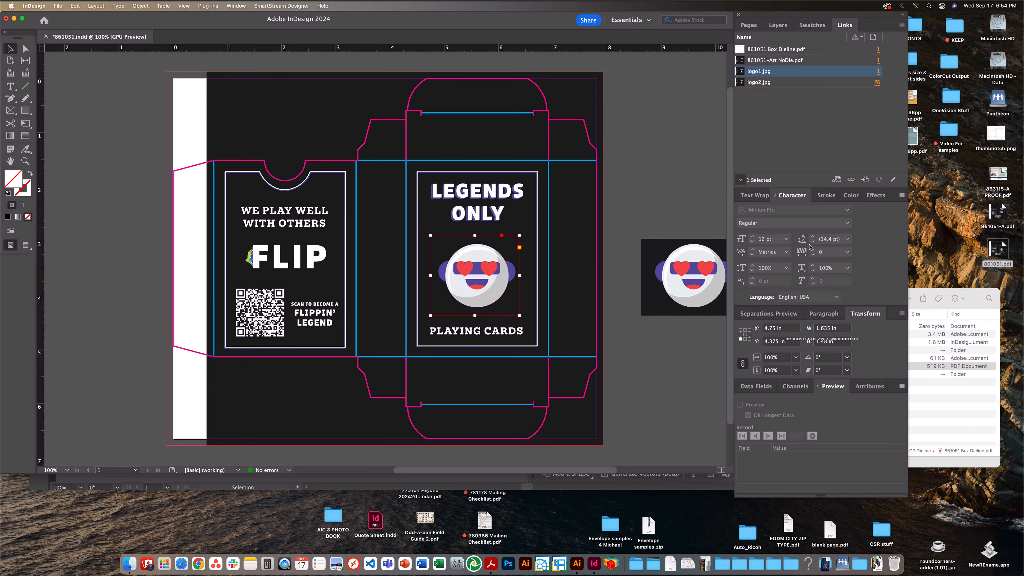
pyautogui.click(741, 180)
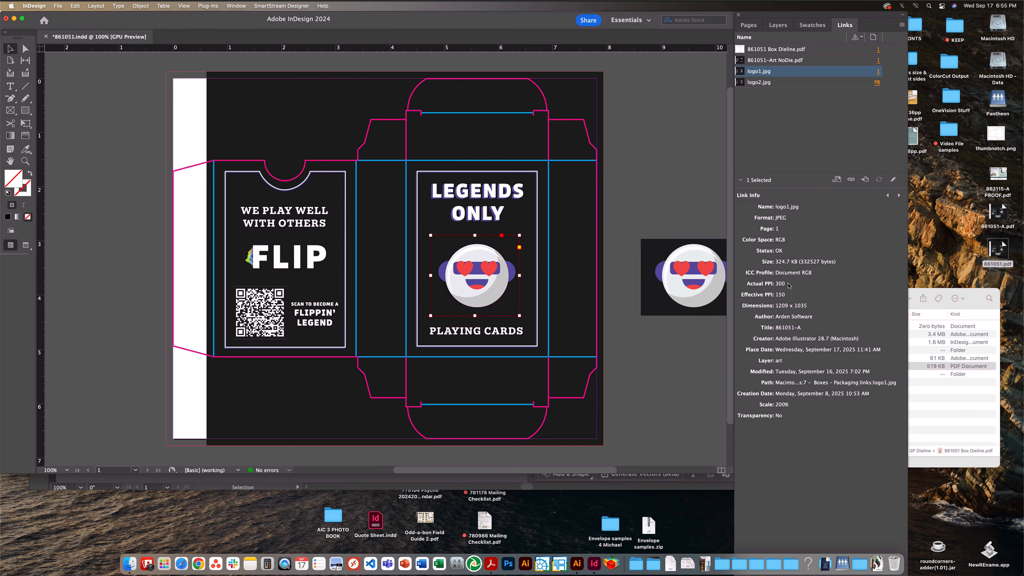
pyautogui.click(698, 330)
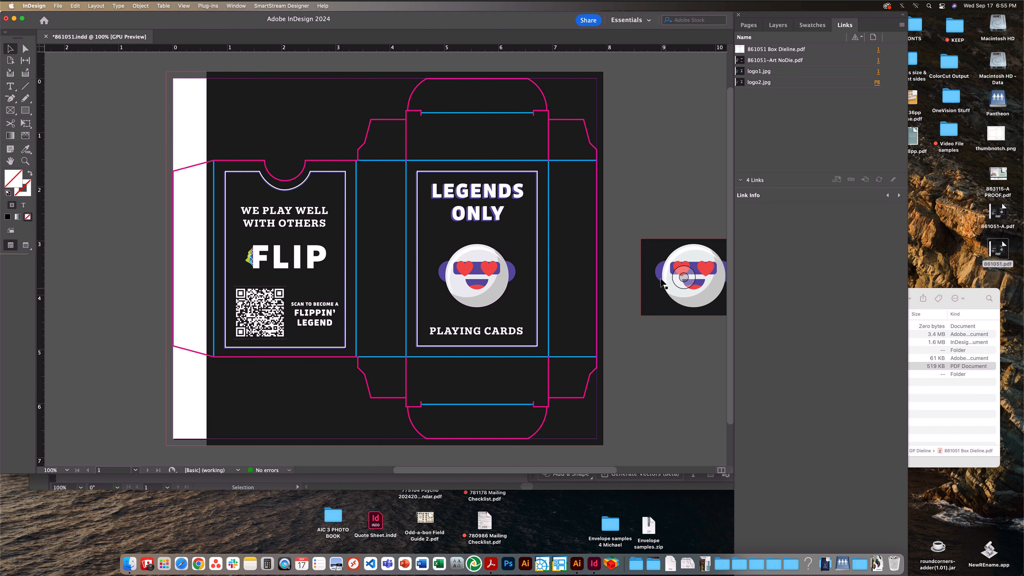
pyautogui.click(682, 278)
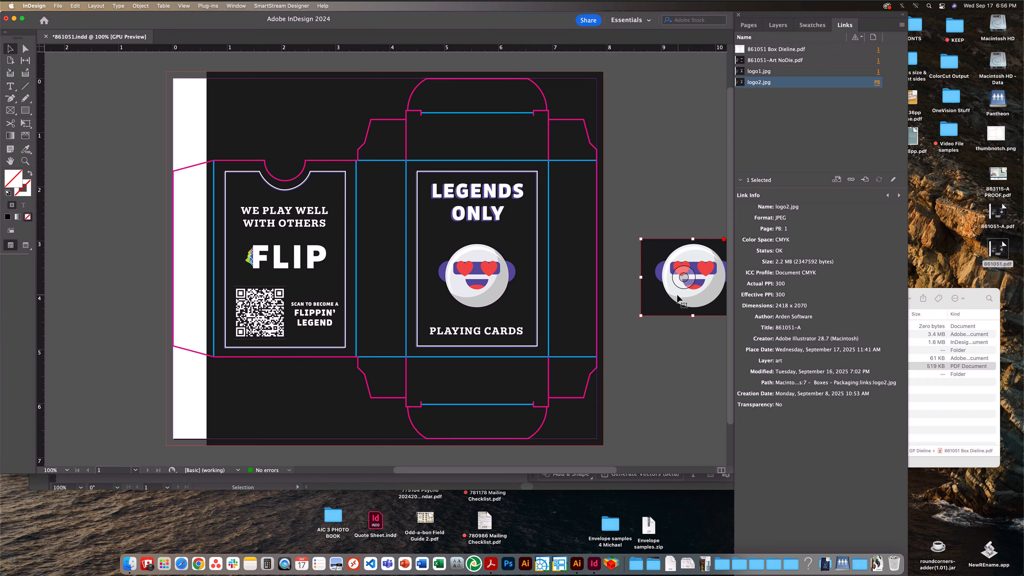
# - Swap the front panel's face image: move logo1.jpg onto the pasteboard and shift logo2.jpg by -4 in horizontally to X 4.625 in
pyautogui.click(501, 278)
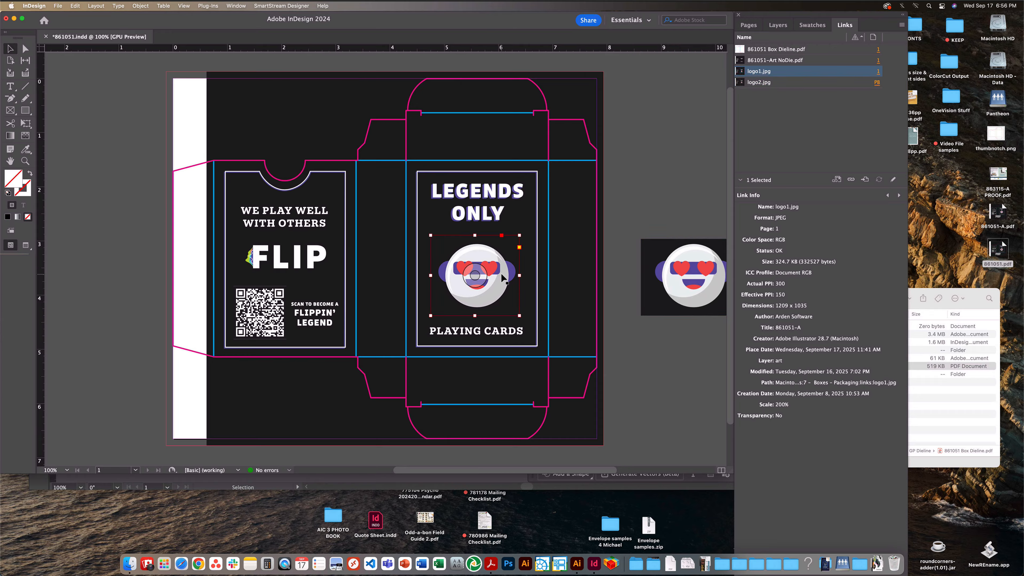
pyautogui.moveTo(500, 273); pyautogui.dragTo(693, 365)
pyautogui.click(741, 180)
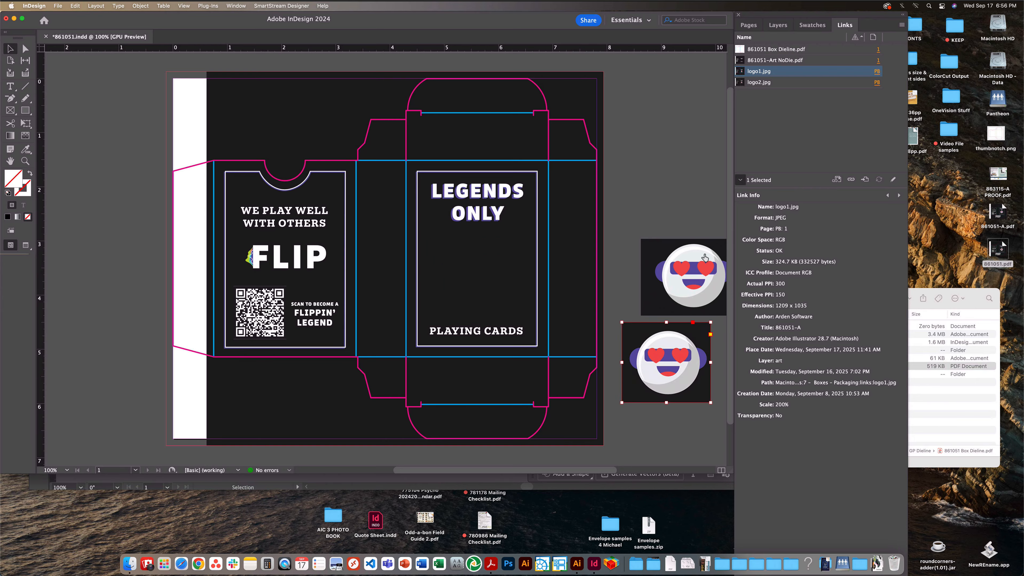
pyautogui.click(718, 258)
pyautogui.click(789, 328)
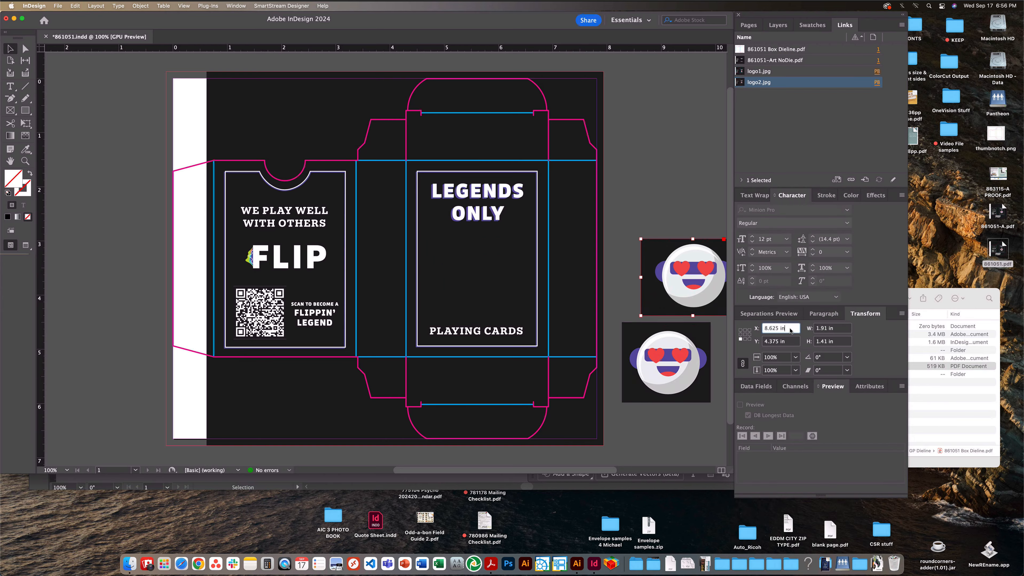
pyautogui.write('-4')
pyautogui.press('Return')
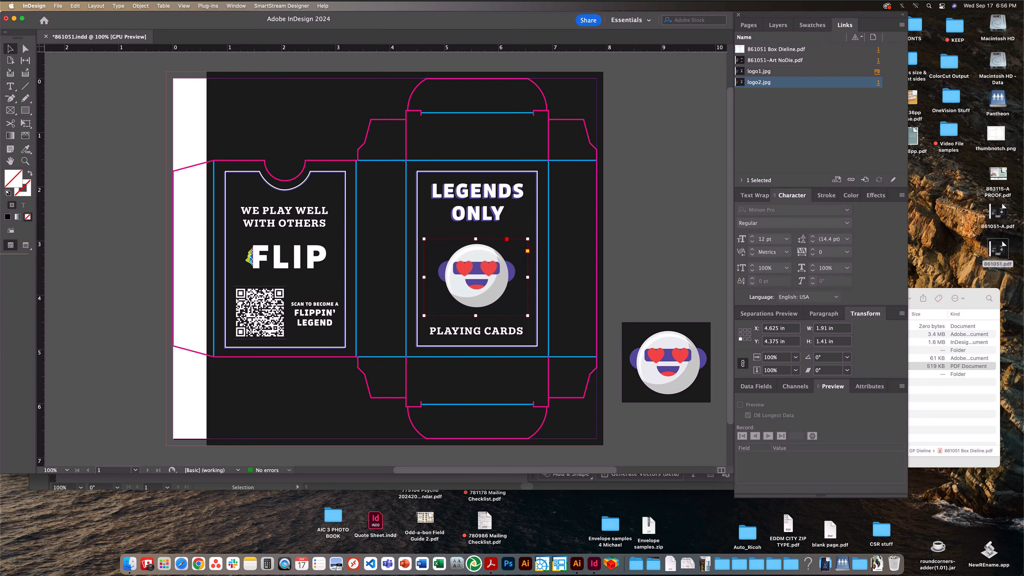
pyautogui.click(384, 258)
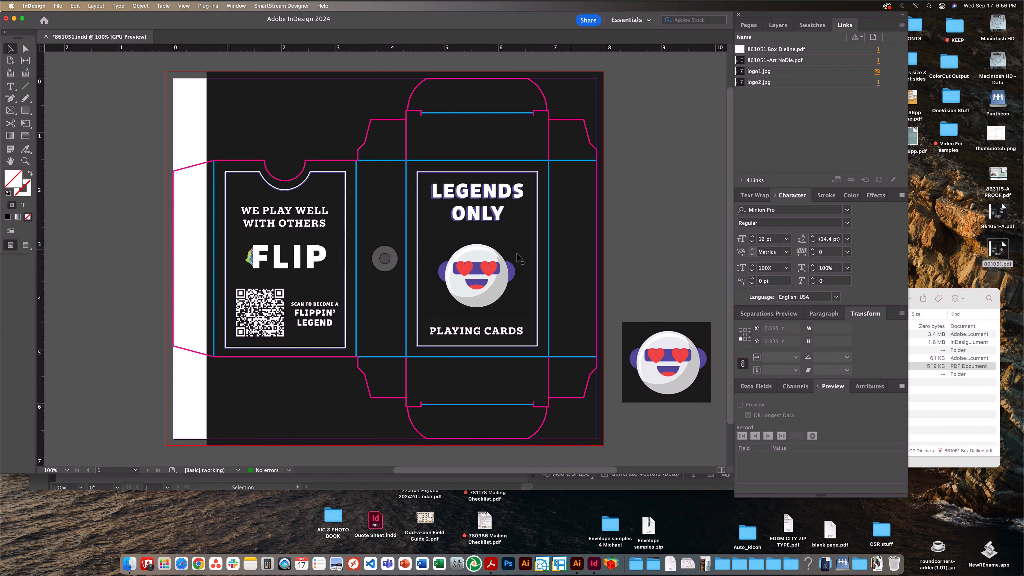
# - Review the link info of logo2.jpg on the front panel, deselect it, and save the InDesign document
pyautogui.click(480, 268)
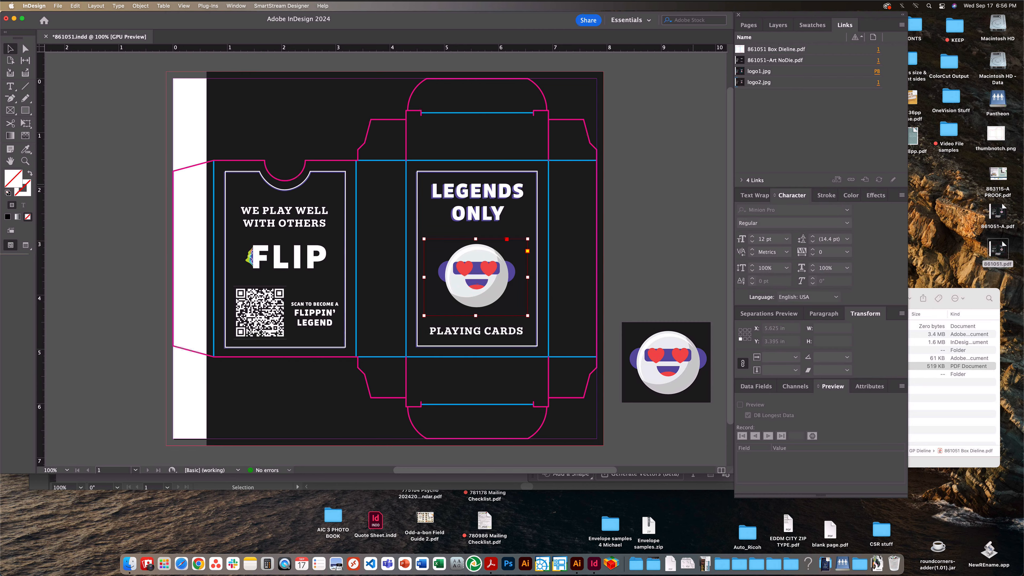
pyautogui.click(742, 181)
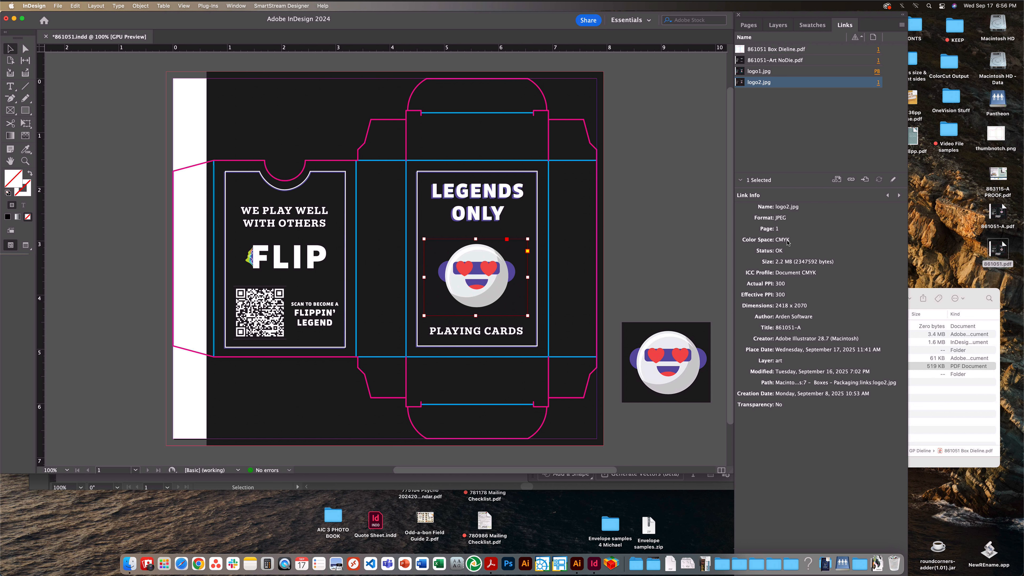
pyautogui.click(675, 290)
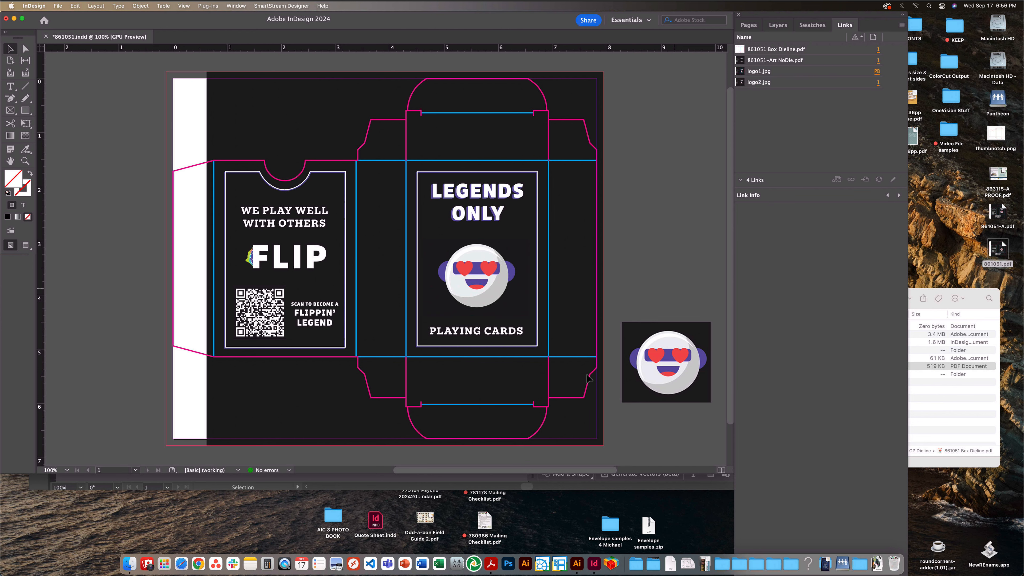
pyautogui.press('super+s')
# - Switch to 861051-A.ai in Illustrator and examine the link info of the front panel's face image, logo1.jpg
pyautogui.click(511, 484)
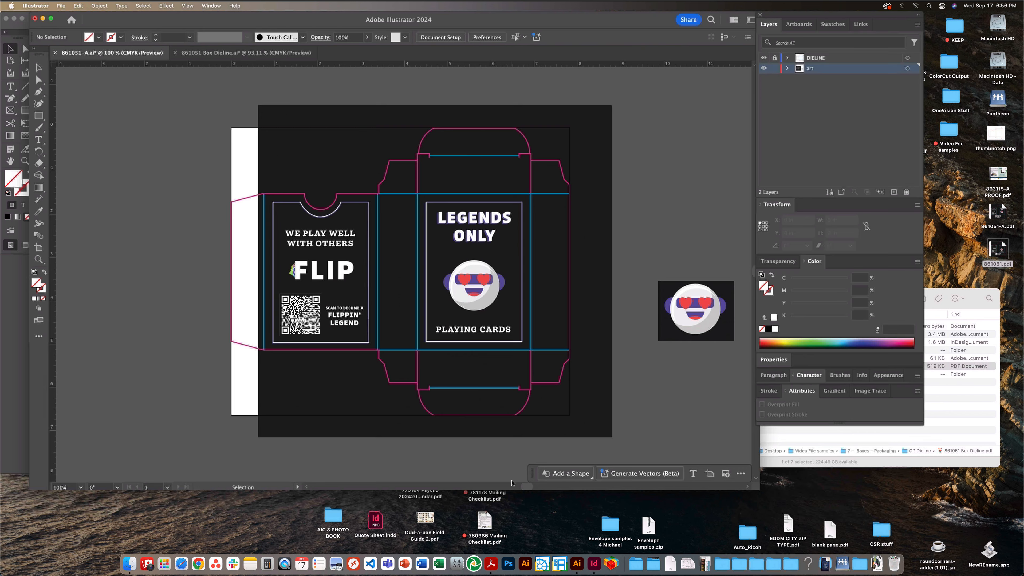
pyautogui.click(484, 283)
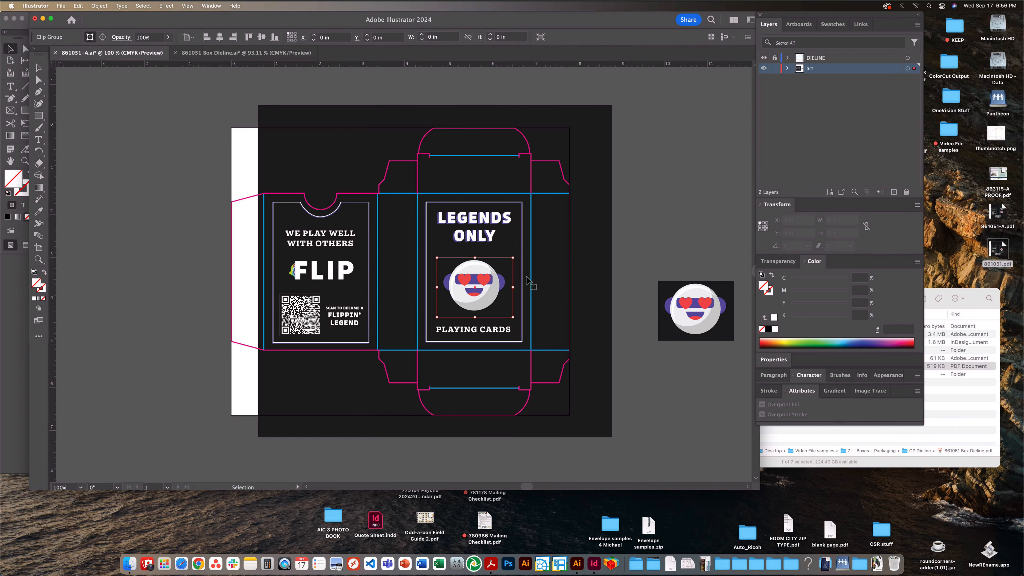
pyautogui.click(860, 26)
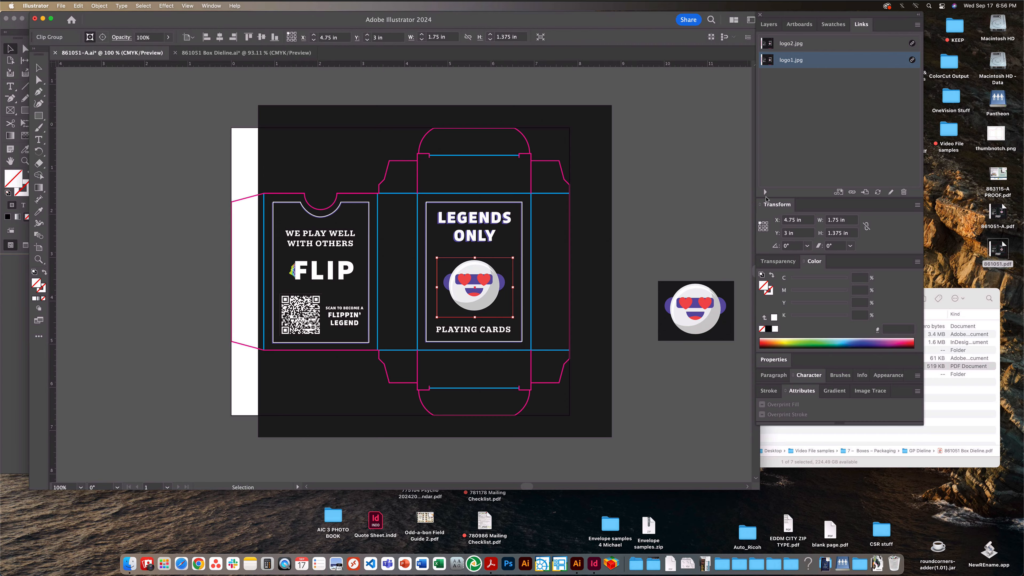
pyautogui.click(766, 197)
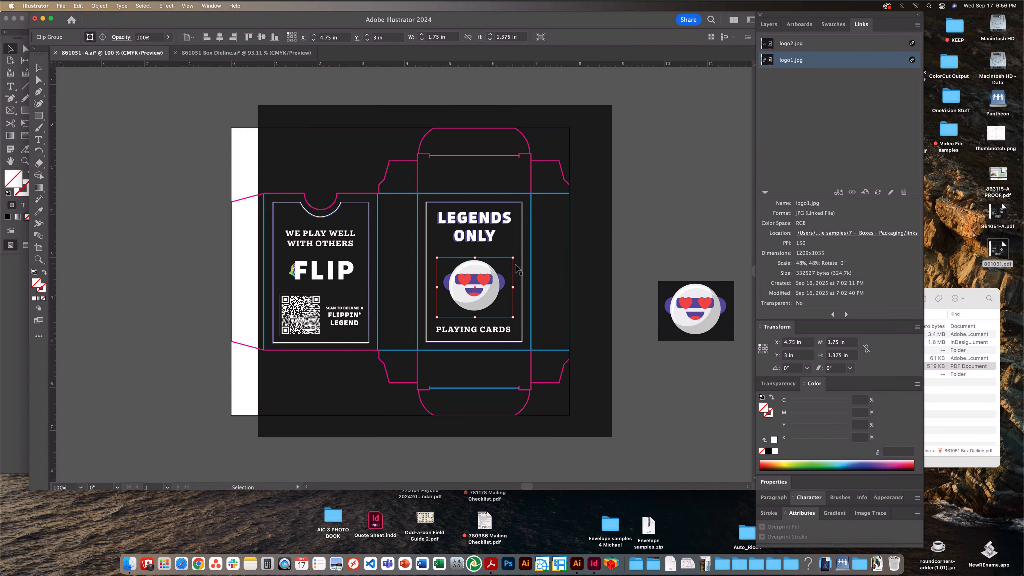
# - Move logo1.jpg off the front panel onto the pasteboard below logo2.jpg, checking its original X and Y position
pyautogui.moveTo(505, 261); pyautogui.dragTo(692, 367)
pyautogui.click(719, 289)
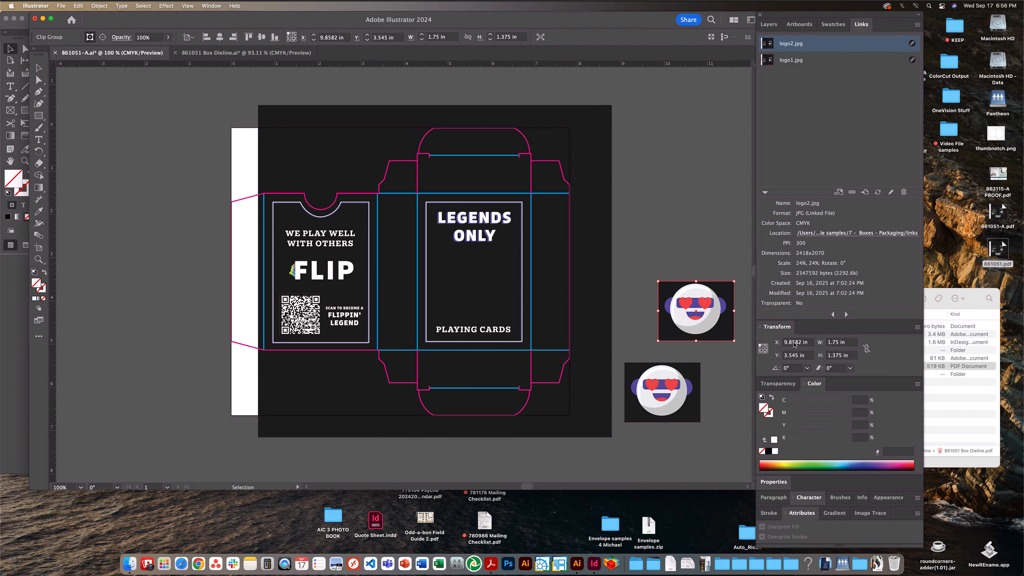
pyautogui.press('super+z')
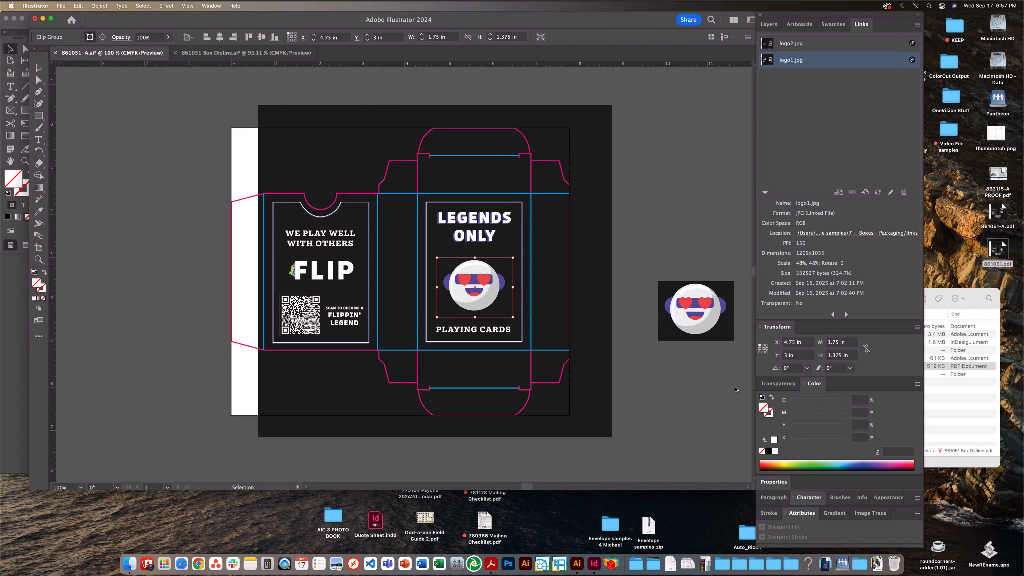
pyautogui.press('super+shift+z')
# - Place logo2.jpg on the front panel at X 4.75 in and Y 3 in, and save the Illustrator document
pyautogui.click(713, 287)
pyautogui.moveTo(813, 342); pyautogui.dragTo(742, 334)
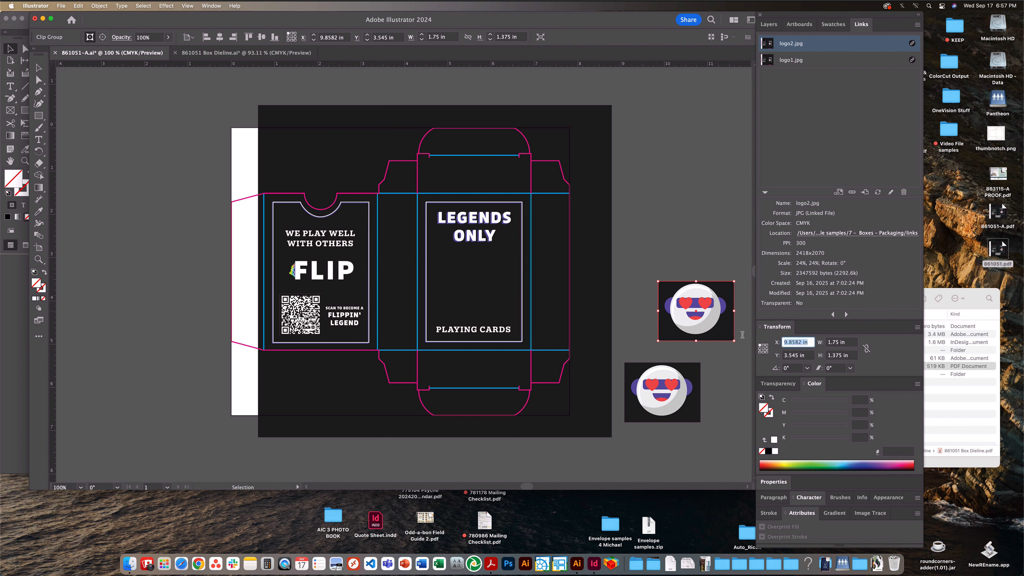
pyautogui.write('4.75')
pyautogui.press('Tab')
pyautogui.write('3')
pyautogui.press('Return')
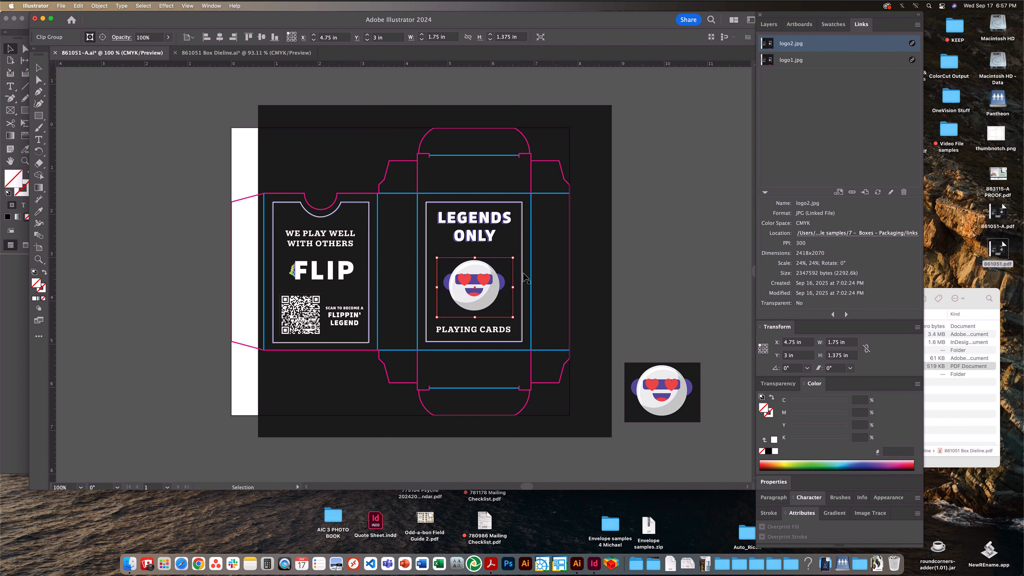
pyautogui.click(694, 263)
pyautogui.press('super+s')
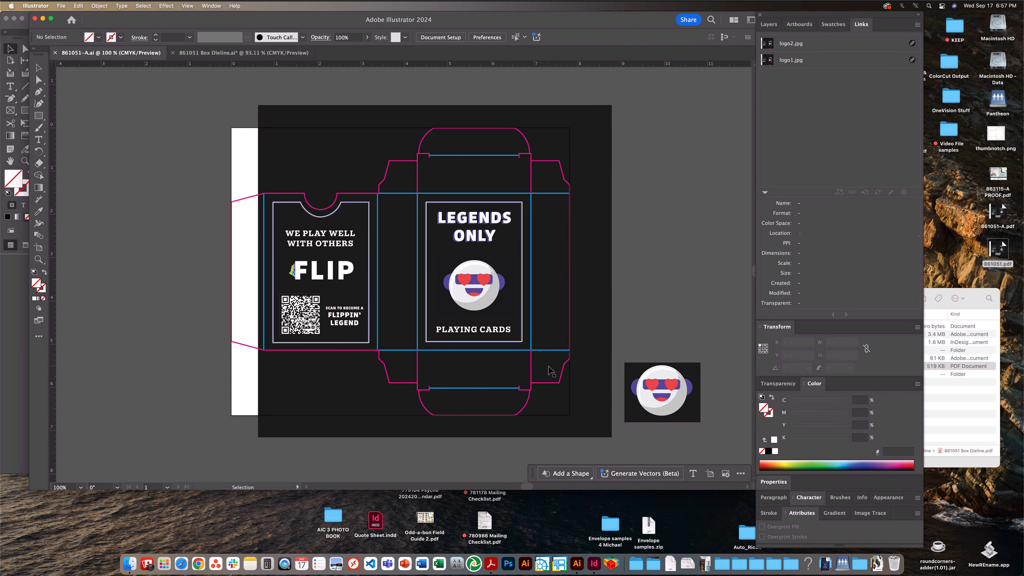
pyautogui.click(769, 196)
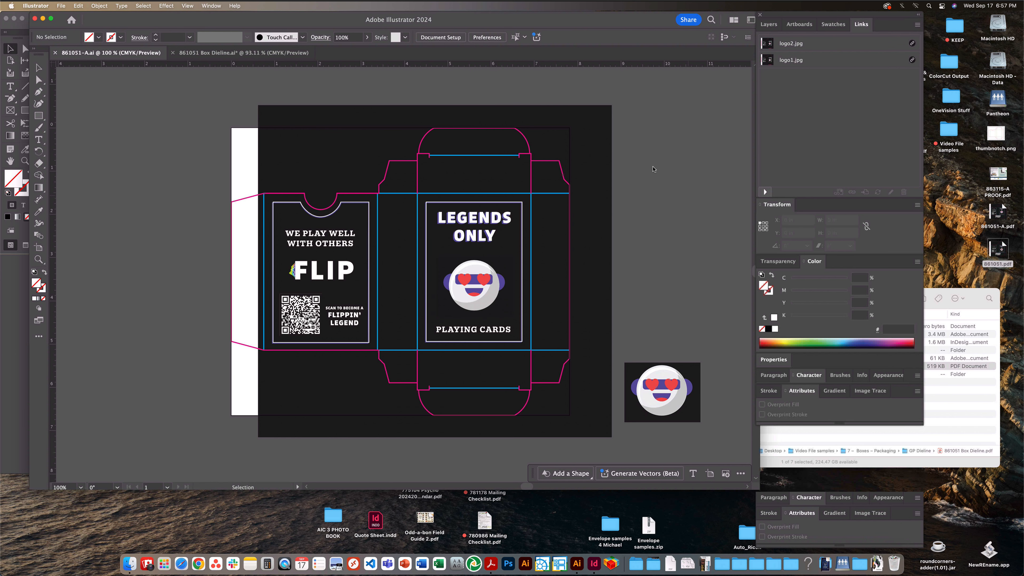
pyautogui.click(61, 6)
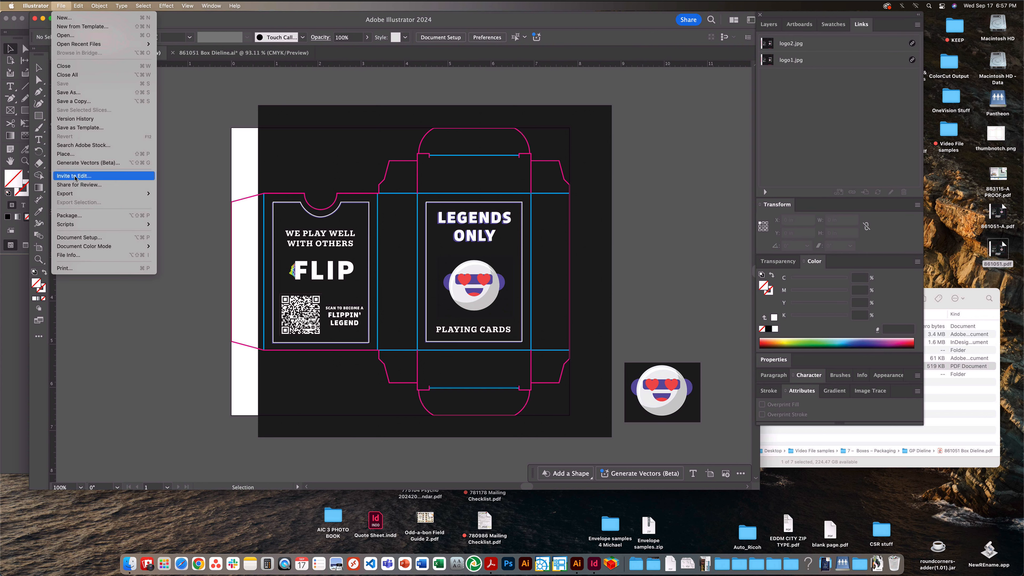
pyautogui.click(80, 102)
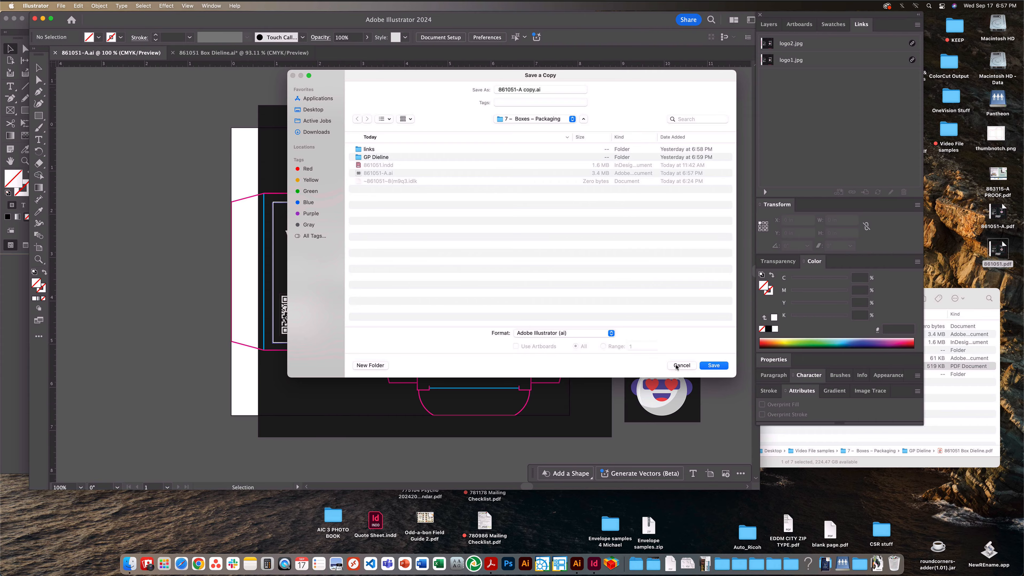
pyautogui.click(681, 366)
# - Save the document to the Desktop in Adobe PDF format as 861051-A.pdf, replacing the existing file
pyautogui.click(60, 5)
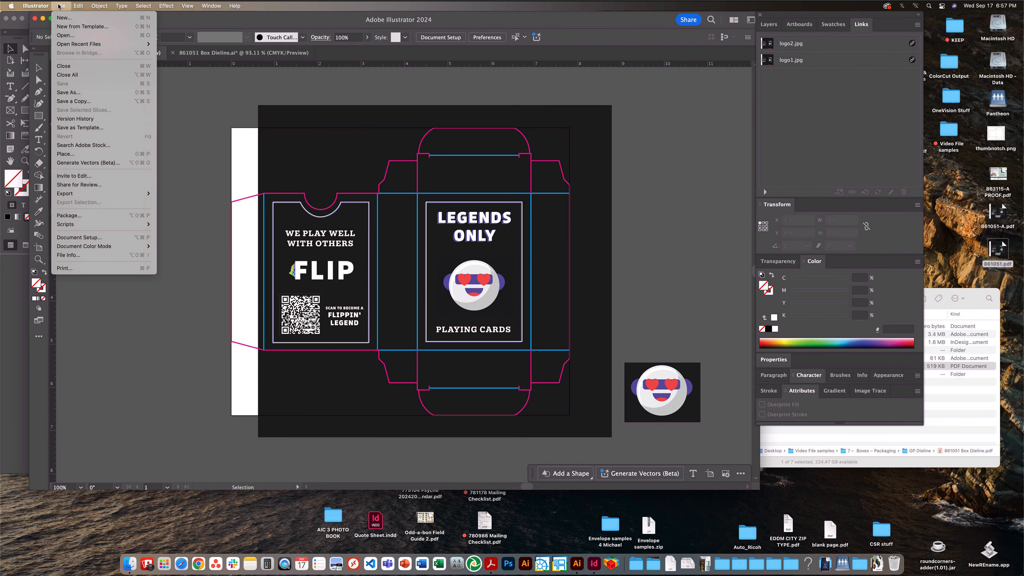
pyautogui.click(74, 93)
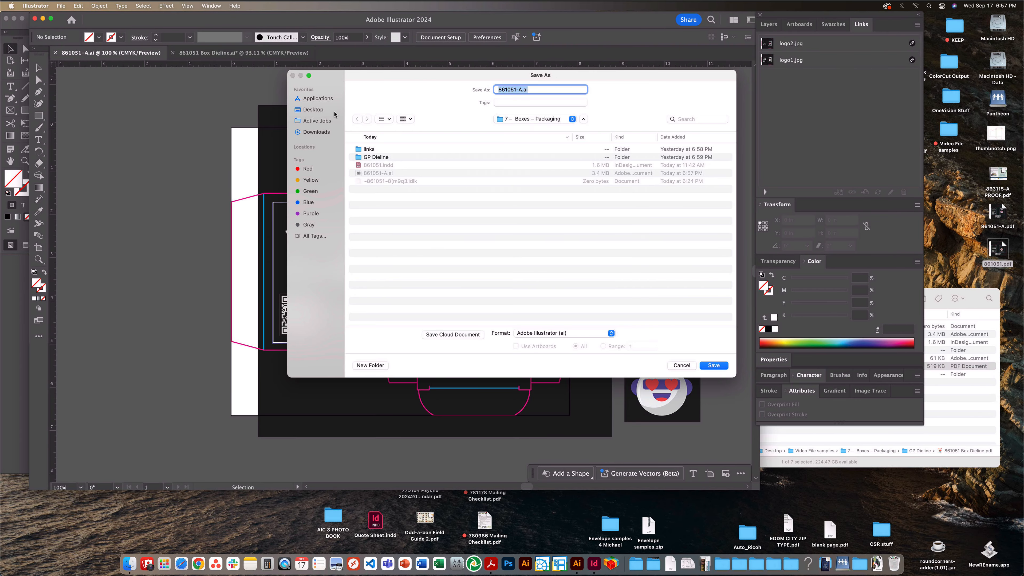
pyautogui.click(333, 112)
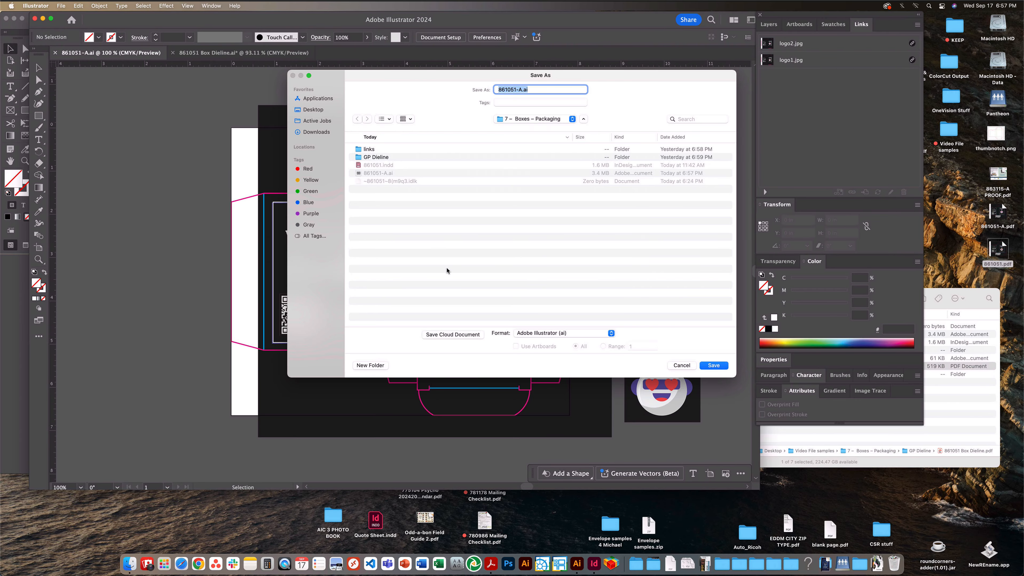
pyautogui.click(565, 341)
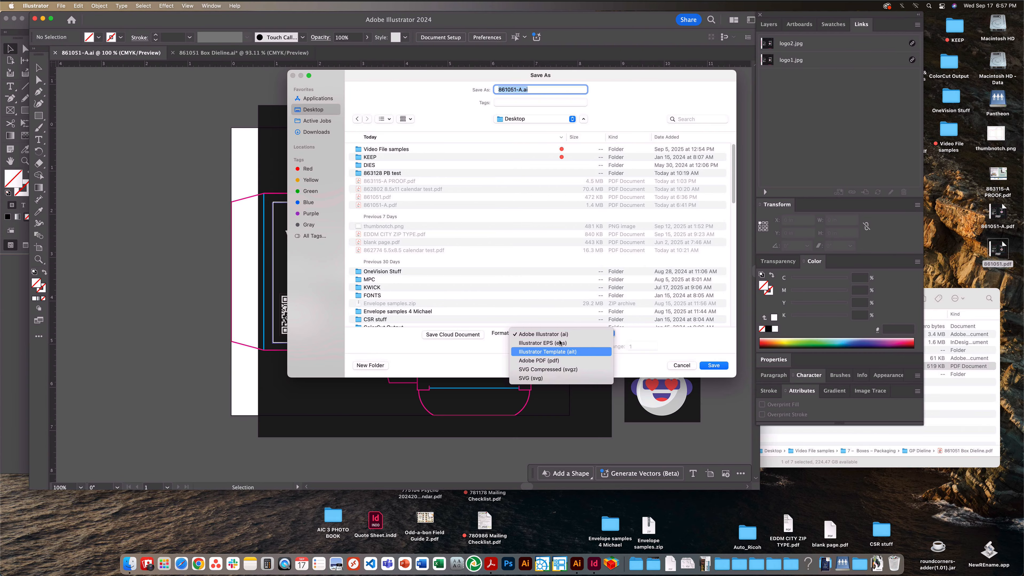
pyautogui.click(560, 361)
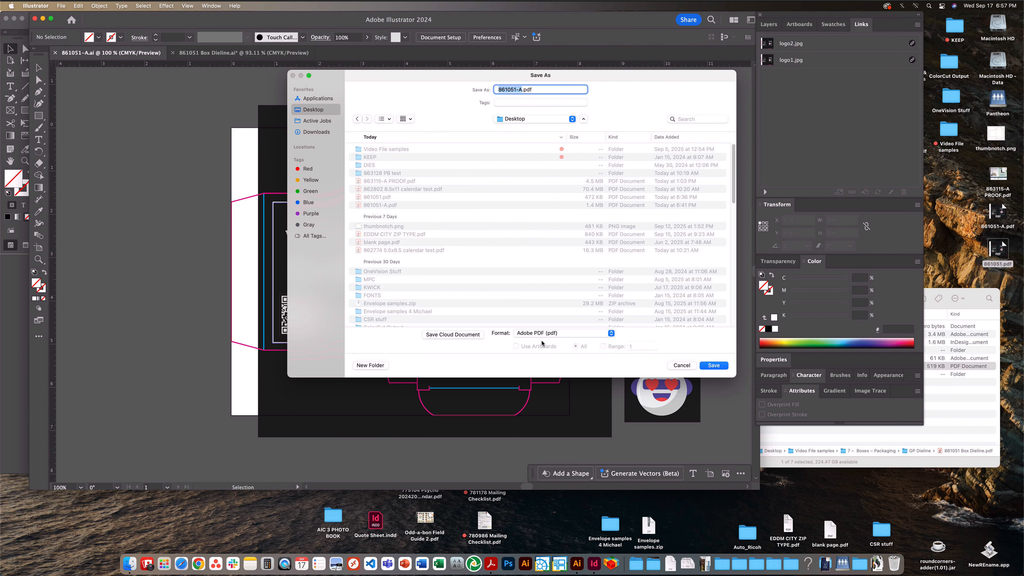
pyautogui.click(720, 367)
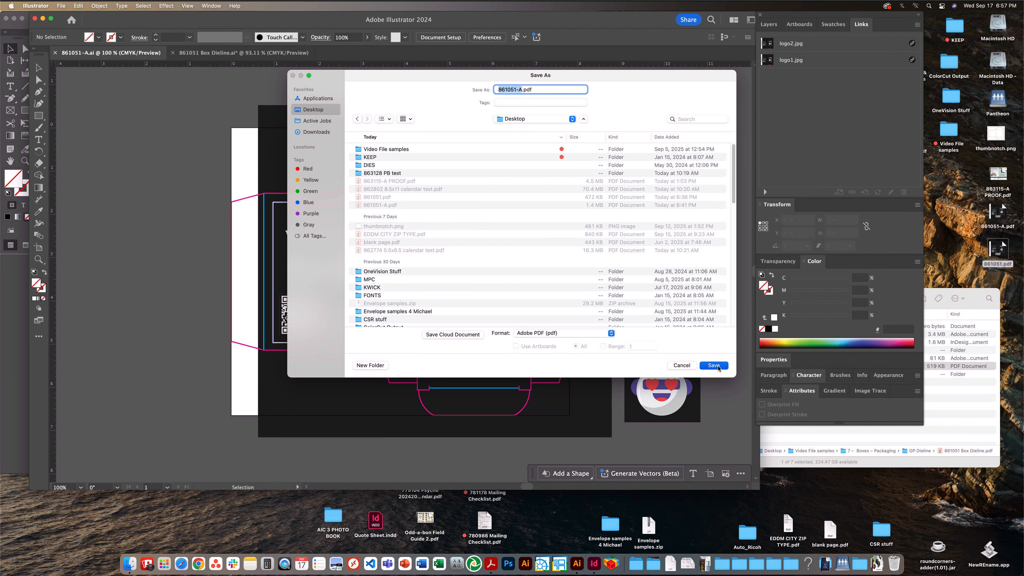
pyautogui.click(555, 263)
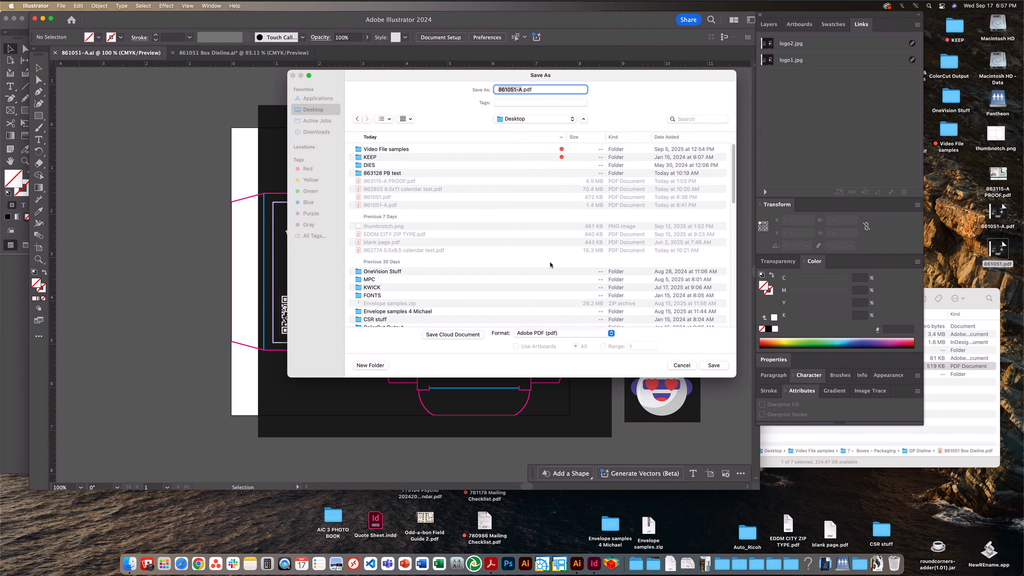
# - Apply the [PDF/X-4:2008] preset to the PDF export and look over the available PDF standards
pyautogui.click(448, 163)
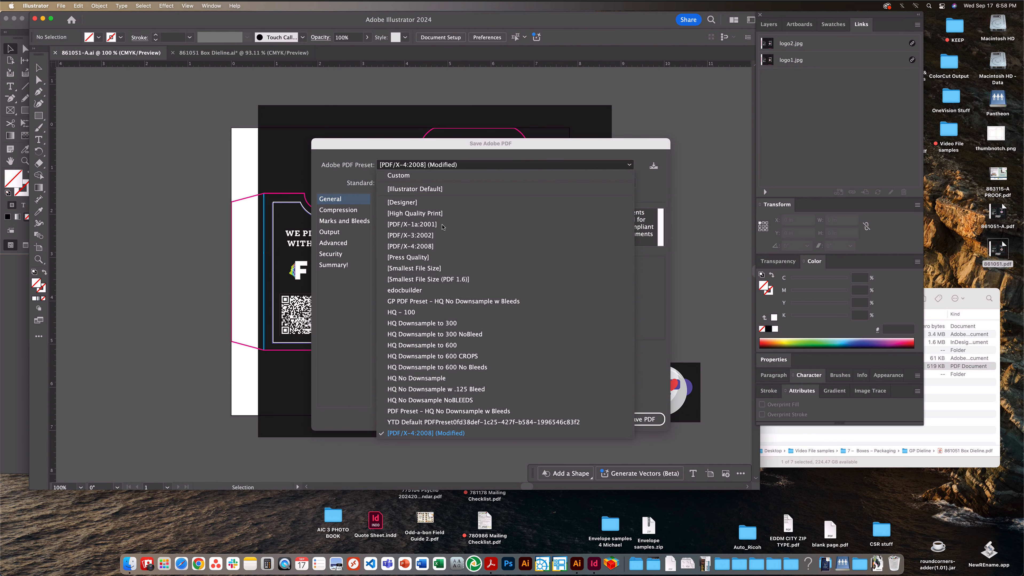
pyautogui.click(450, 220)
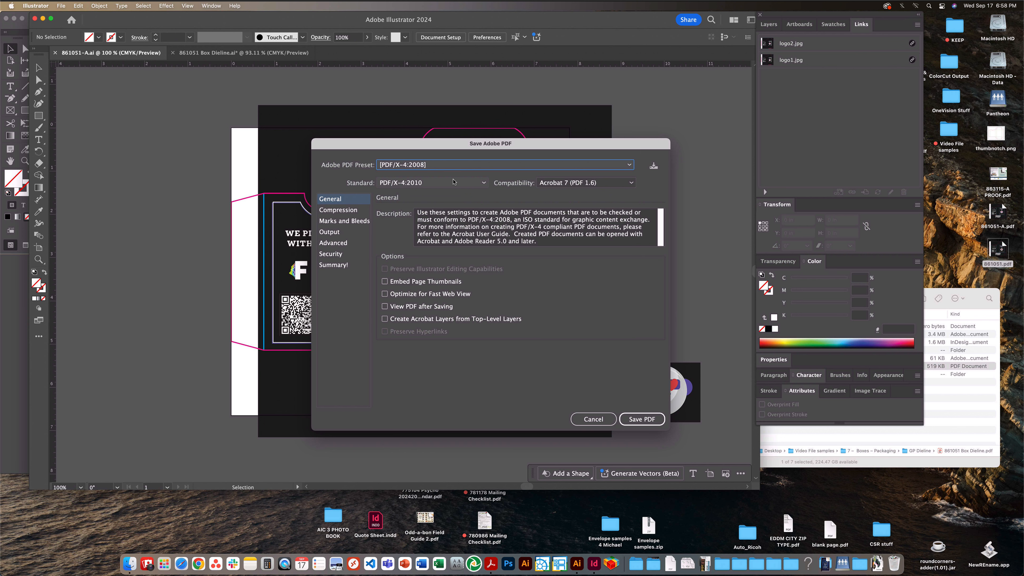
pyautogui.click(446, 184)
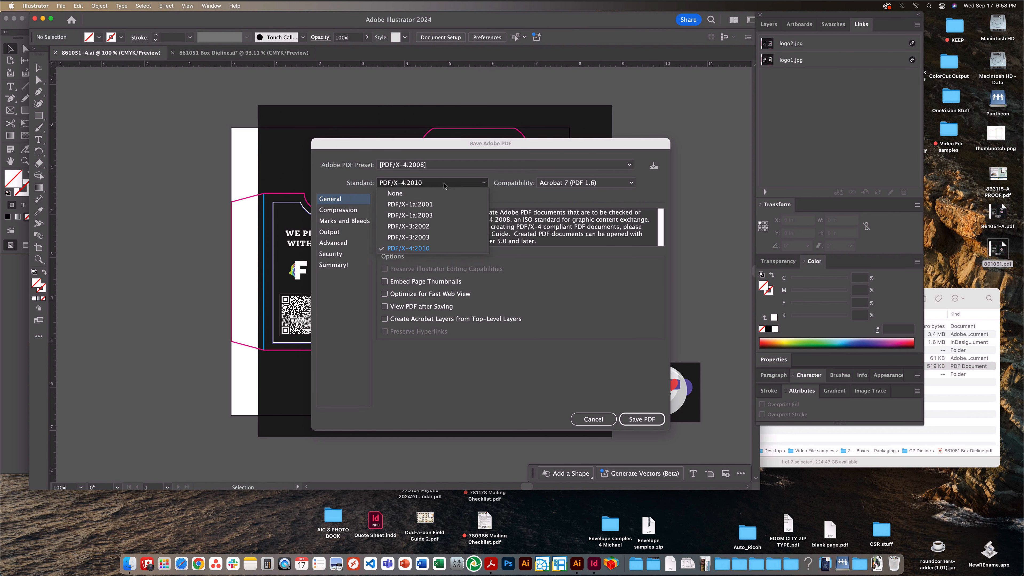
pyautogui.click(478, 173)
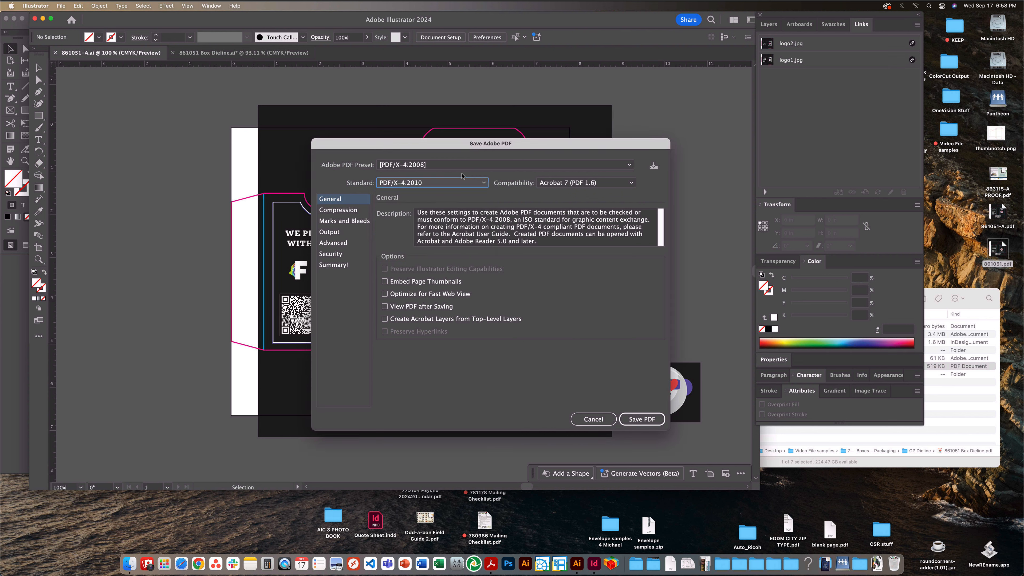
pyautogui.click(443, 165)
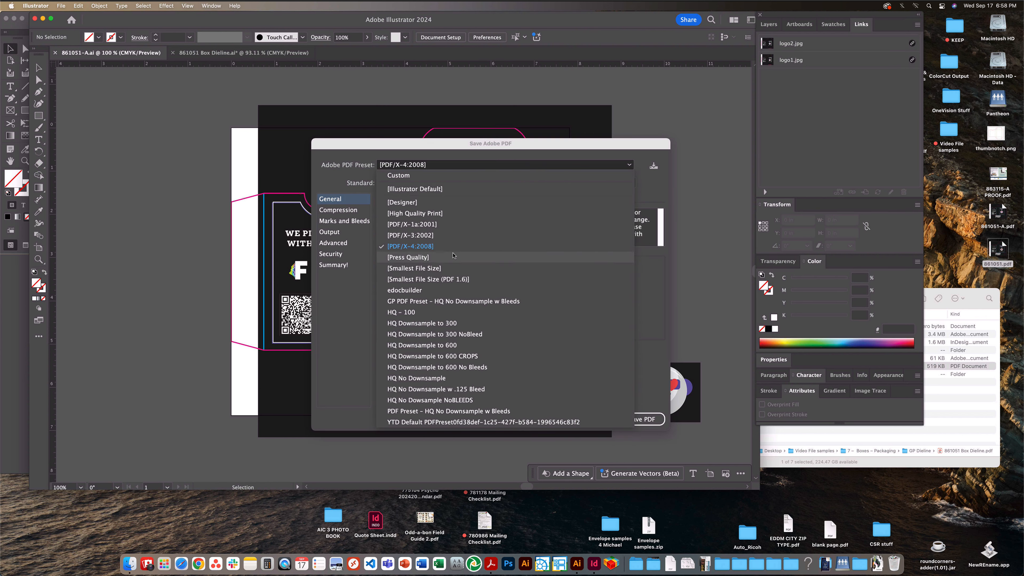
pyautogui.click(423, 247)
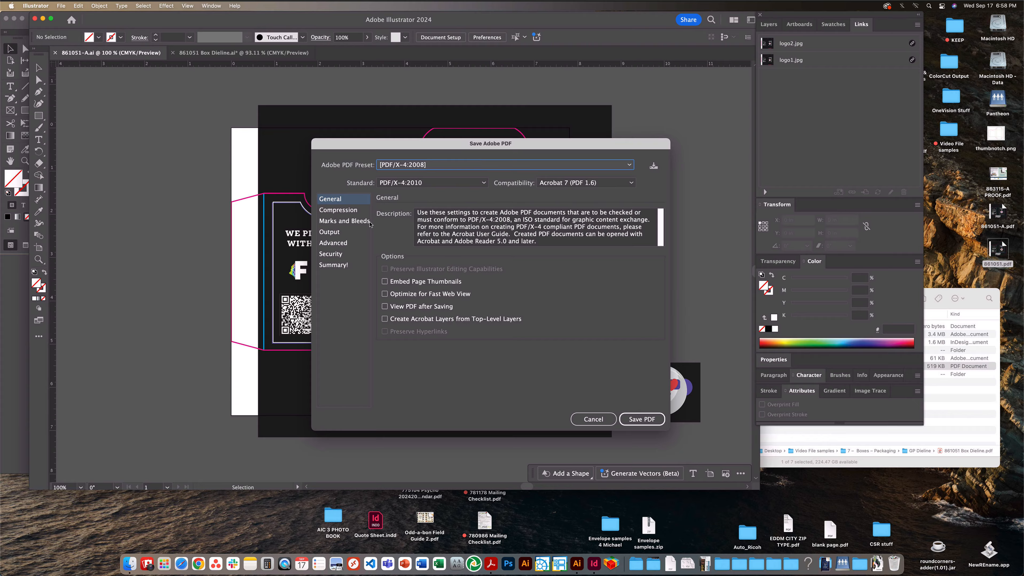
# - Review the PDF option categories, set all four bleeds to 0.125 in, and save the PDF
pyautogui.click(350, 210)
pyautogui.click(347, 222)
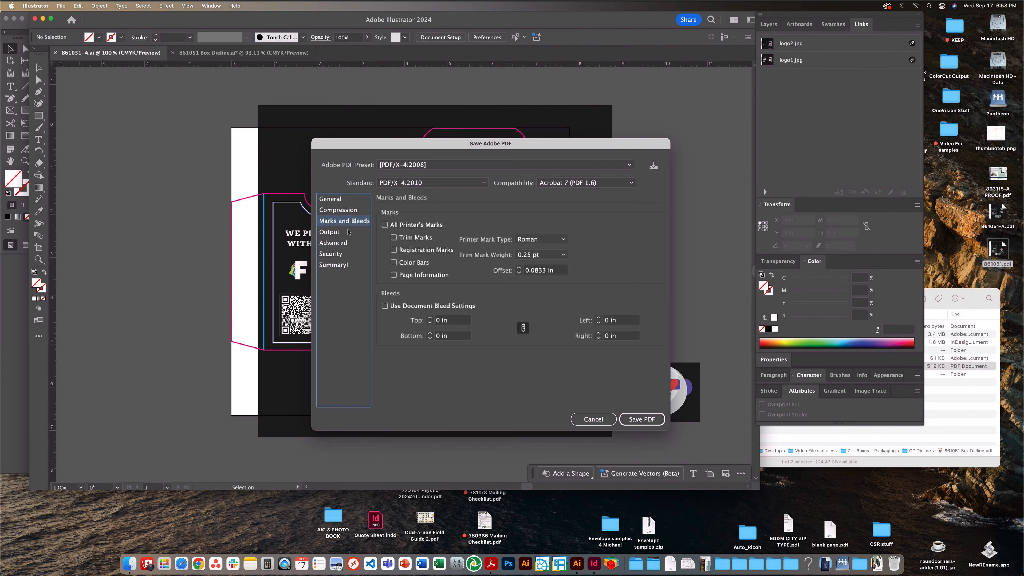
pyautogui.click(347, 233)
pyautogui.click(348, 243)
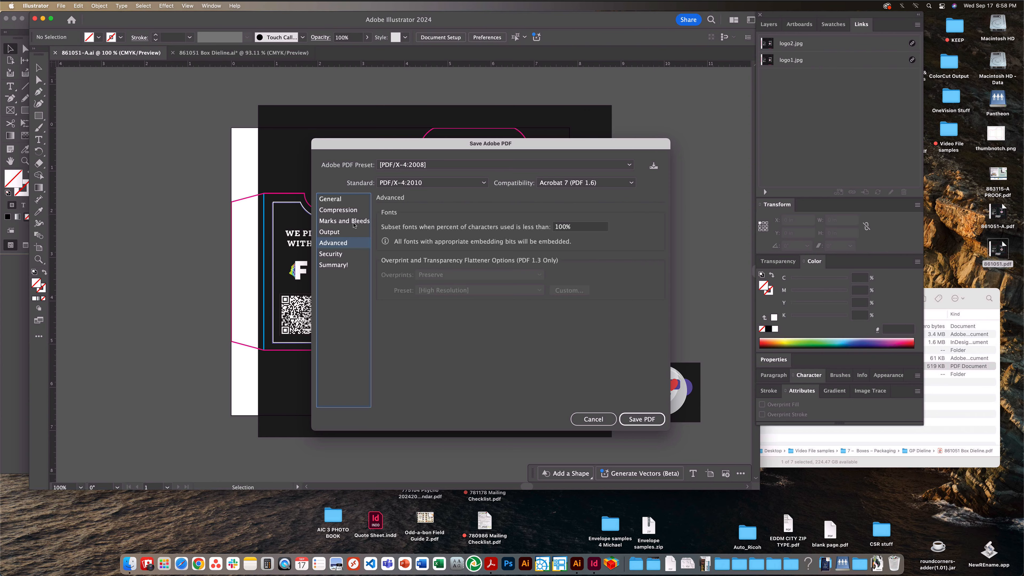
pyautogui.click(353, 223)
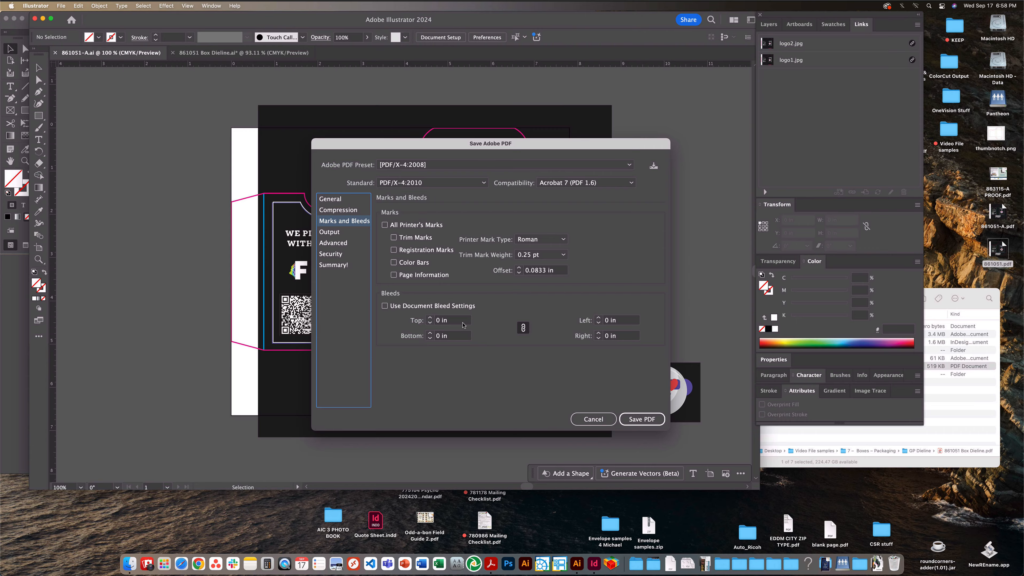
pyautogui.click(418, 320)
pyautogui.write('.125')
pyautogui.press('Tab')
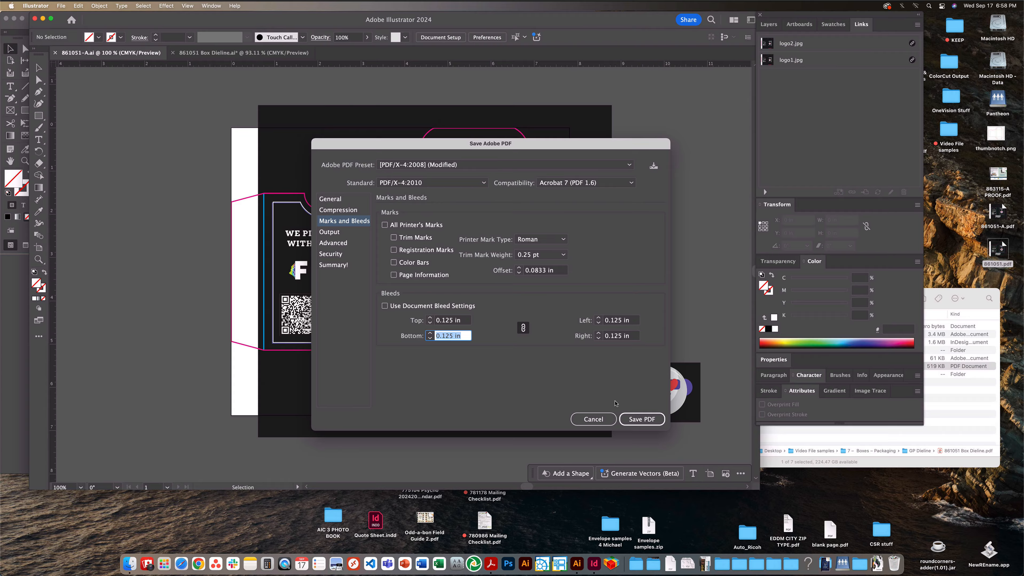
pyautogui.click(647, 418)
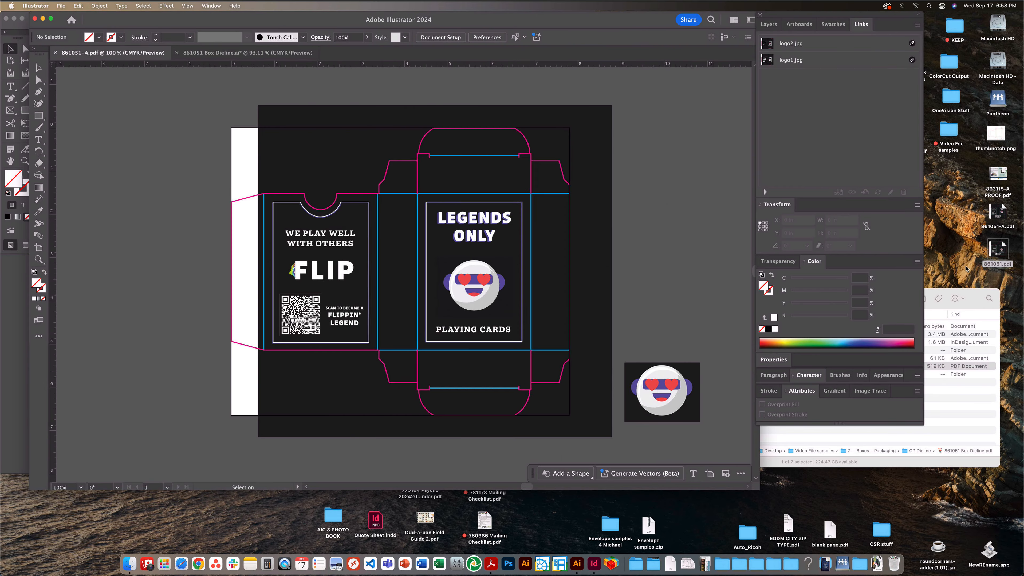
# - Open 861051-A.pdf from the Desktop in Acrobat and compare the box with Simulate Overprinting on and off in Output Preview
pyautogui.doubleClick(995, 214)
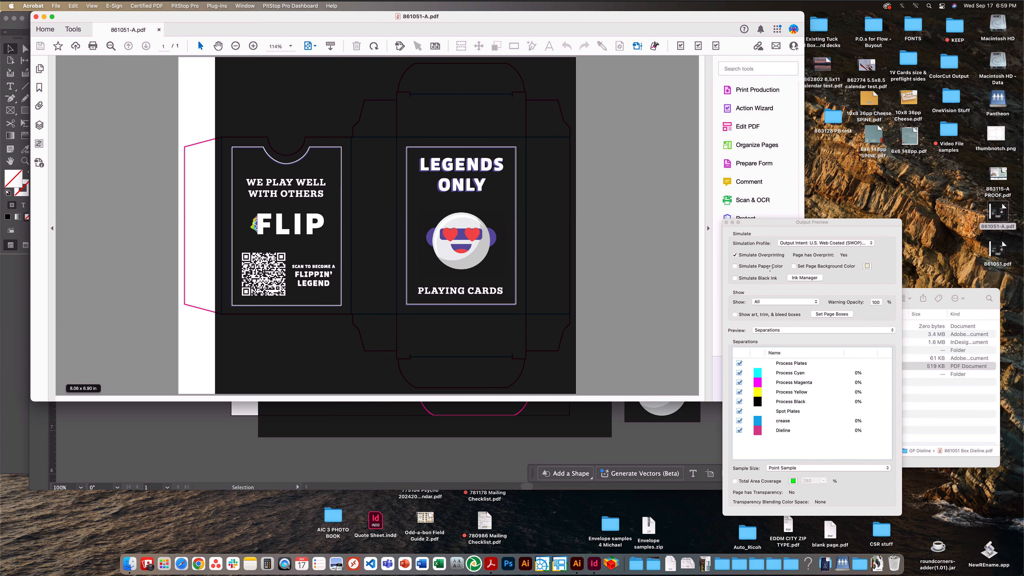
pyautogui.moveTo(773, 225); pyautogui.dragTo(824, 221)
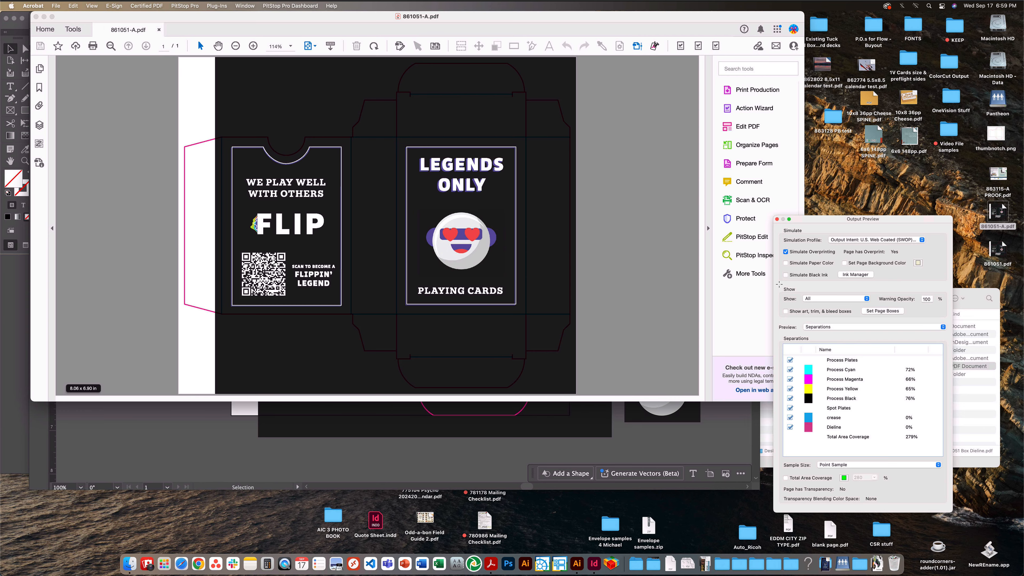
pyautogui.click(786, 252)
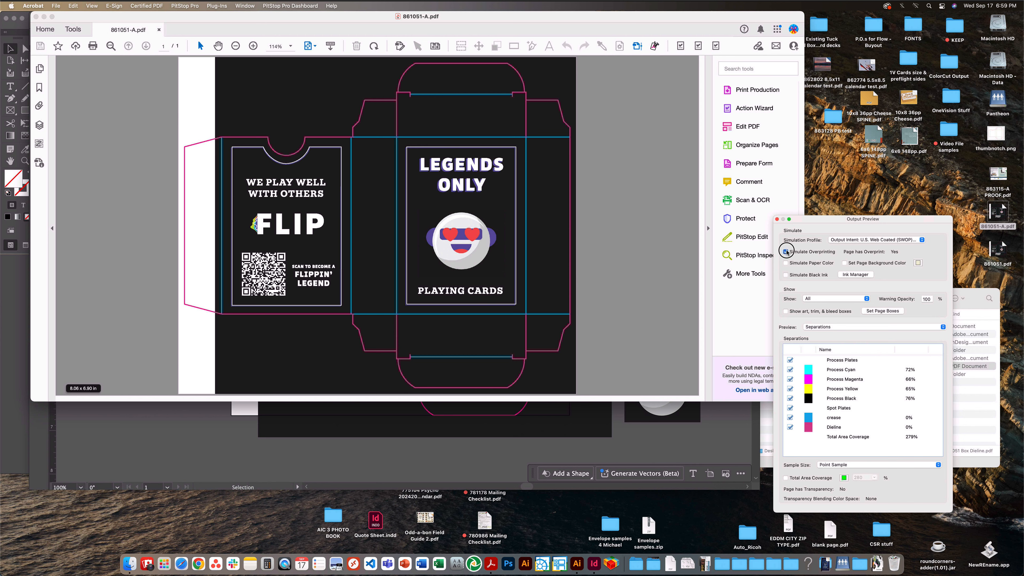
pyautogui.click(785, 251)
pyautogui.click(786, 252)
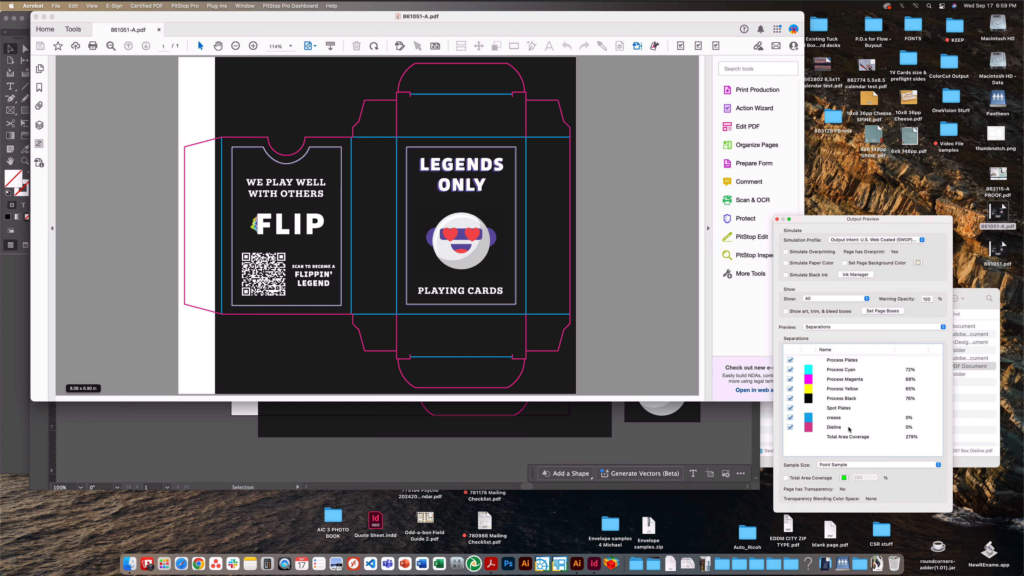
# - Check the Dieline and crease spot separations by hiding and showing each one
pyautogui.click(789, 427)
pyautogui.click(789, 428)
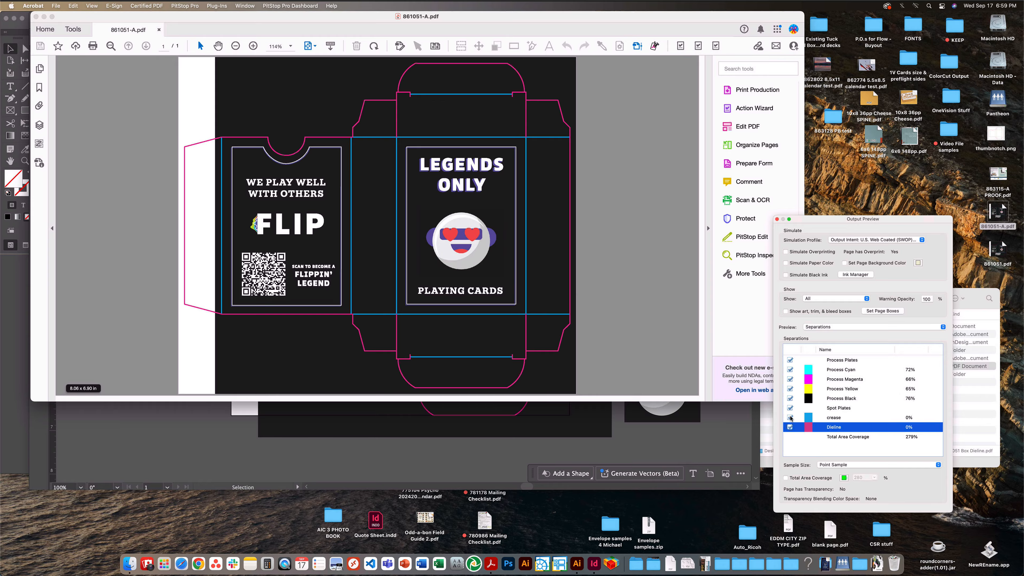
pyautogui.click(790, 418)
pyautogui.click(790, 418)
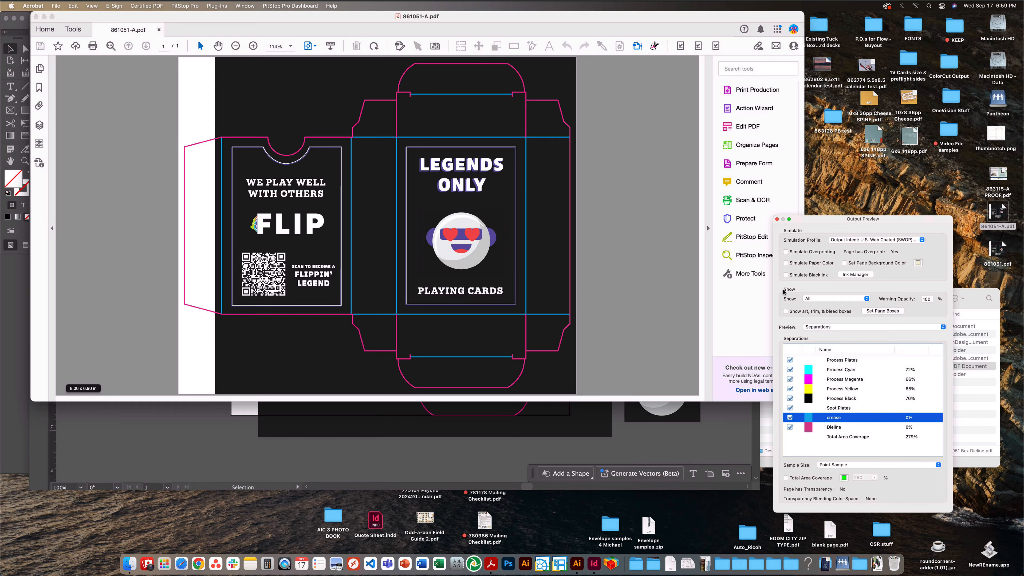
# - Simulate overprinting again and hide the Dieline and crease separations to inspect the artwork underneath
pyautogui.click(787, 252)
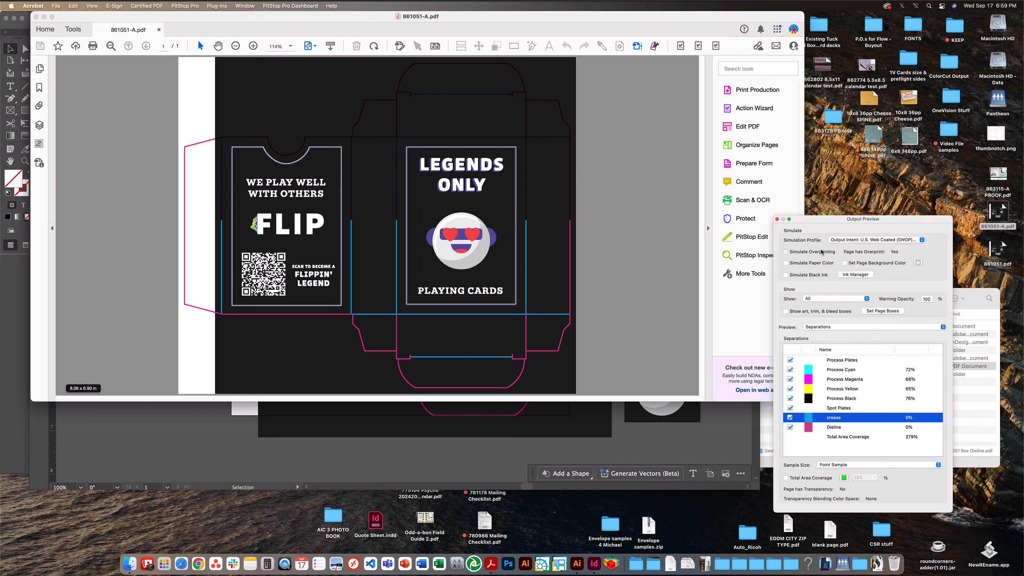
pyautogui.click(785, 252)
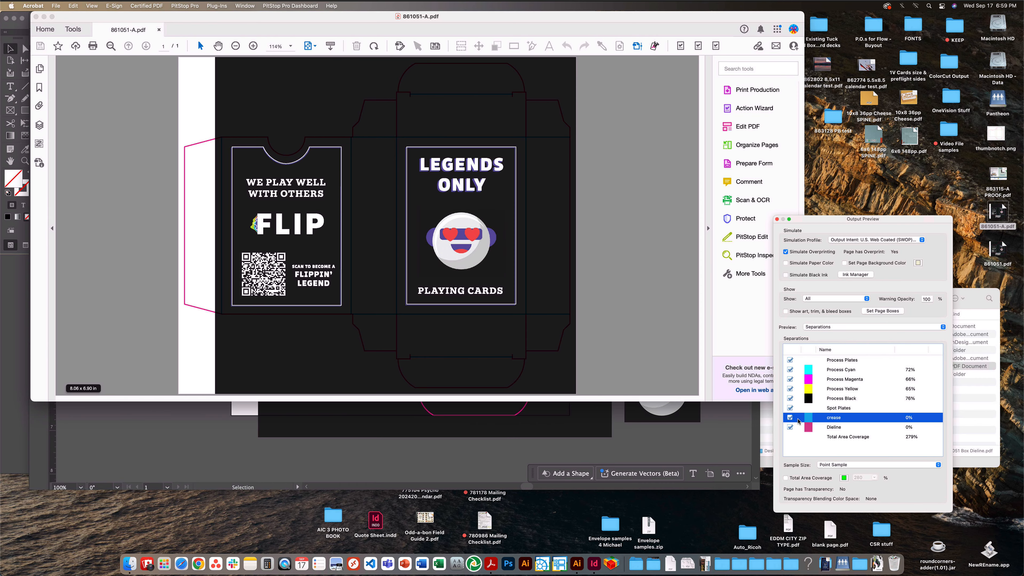
pyautogui.click(790, 427)
pyautogui.click(789, 418)
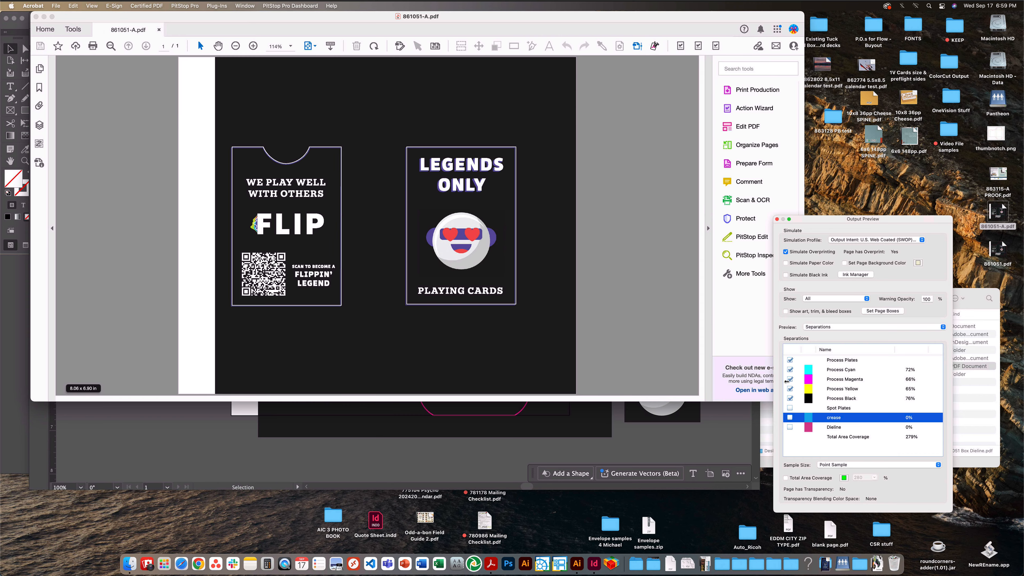
# - Show the crease and Dieline spot separations again and turn off Simulate Overprinting
pyautogui.click(790, 427)
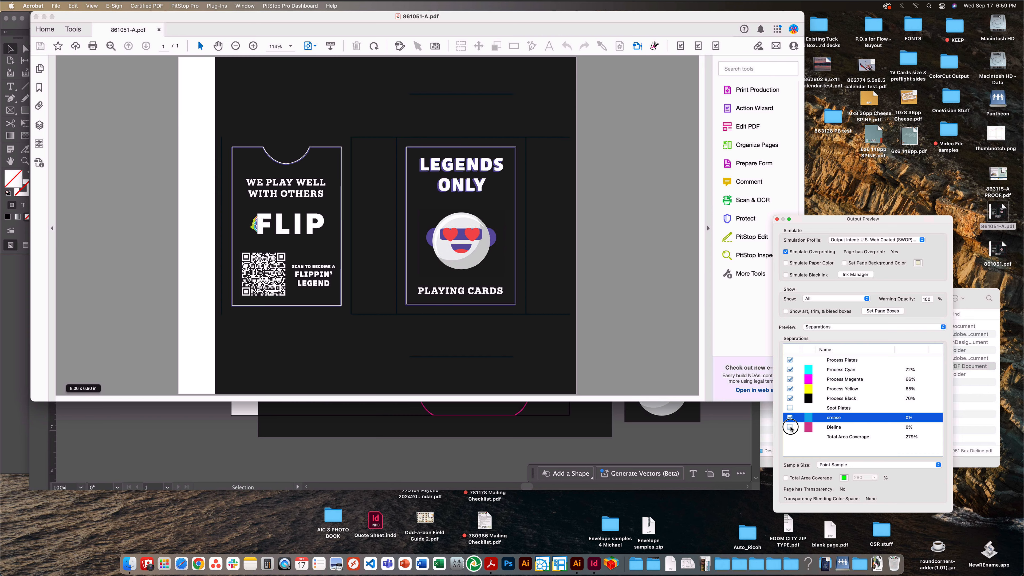
pyautogui.click(790, 427)
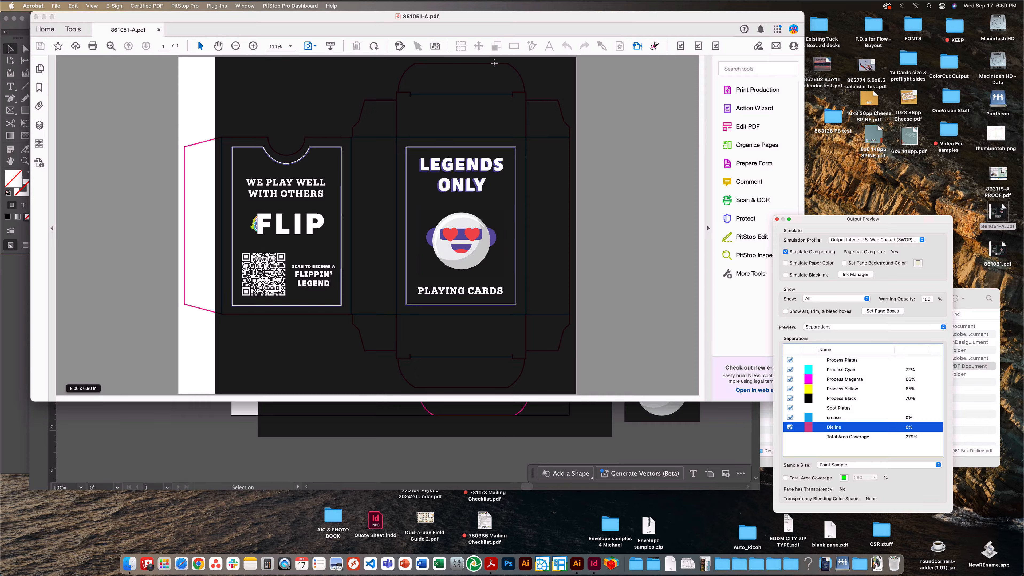
pyautogui.click(786, 252)
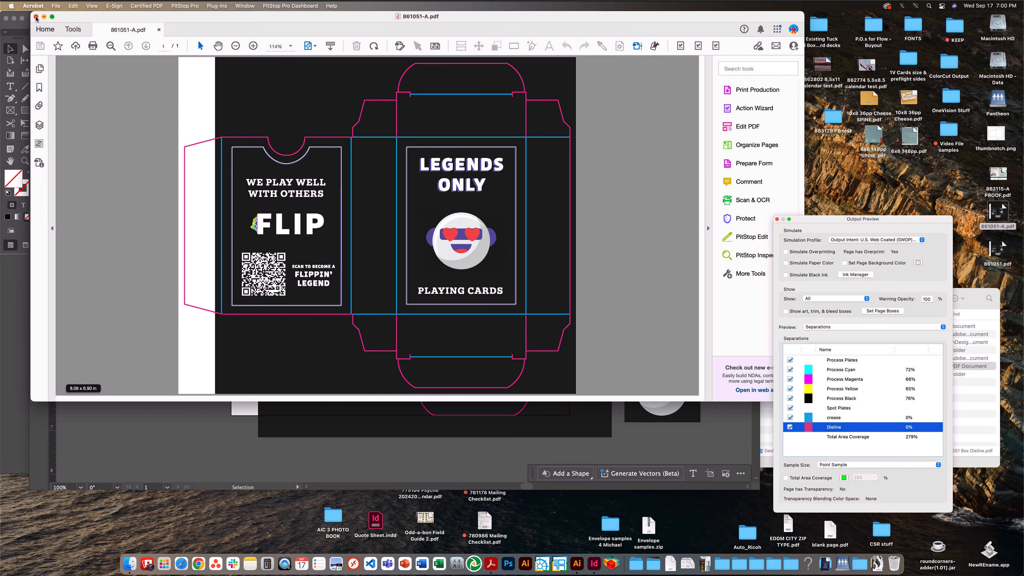
# - Switch to InDesign and start exporting 861051.indd to the Desktop as Adobe PDF (Print), replacing the existing 861051.pdf
pyautogui.click(441, 444)
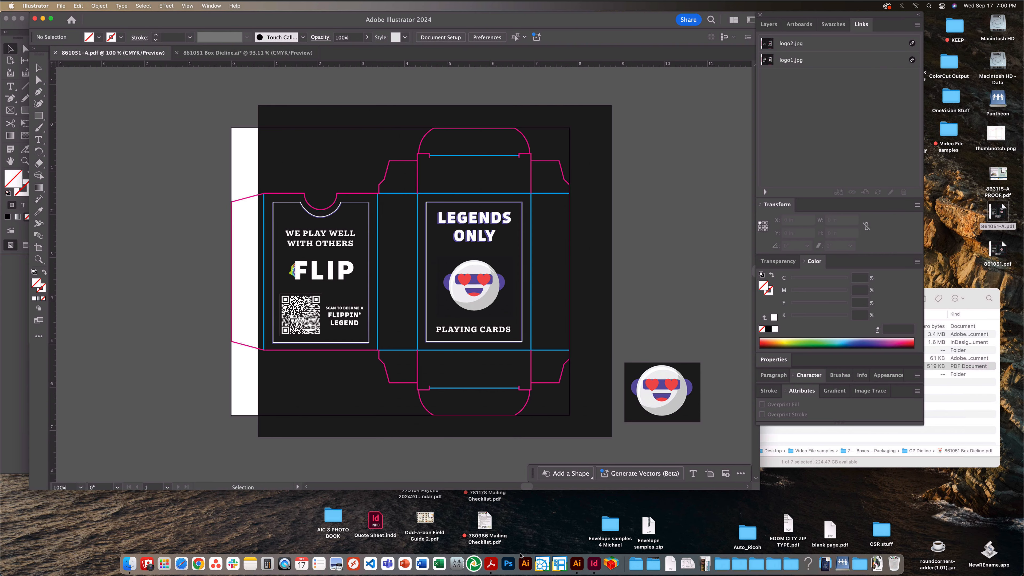
pyautogui.click(593, 564)
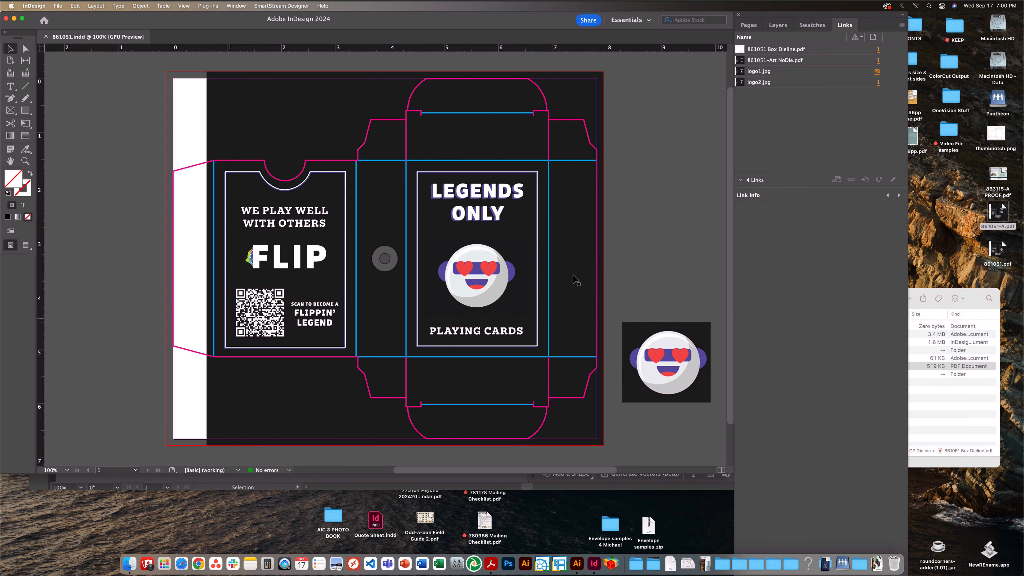
pyautogui.click(738, 181)
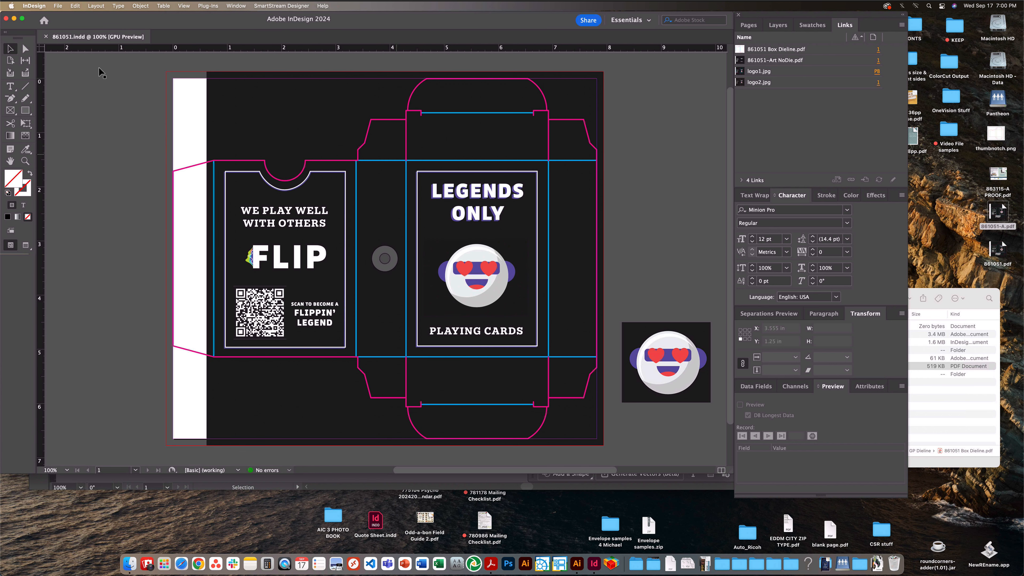
pyautogui.click(57, 6)
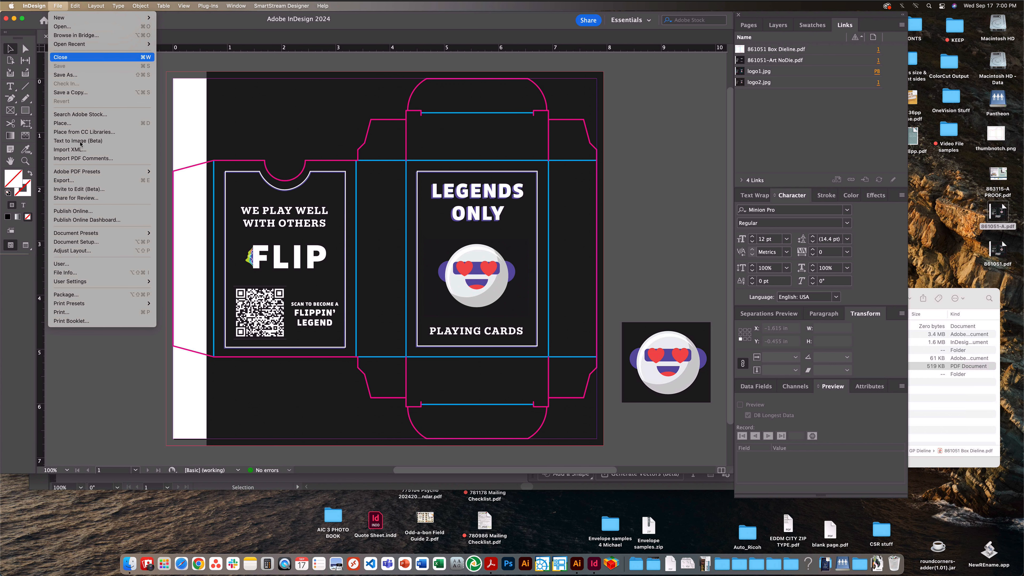
pyautogui.click(72, 181)
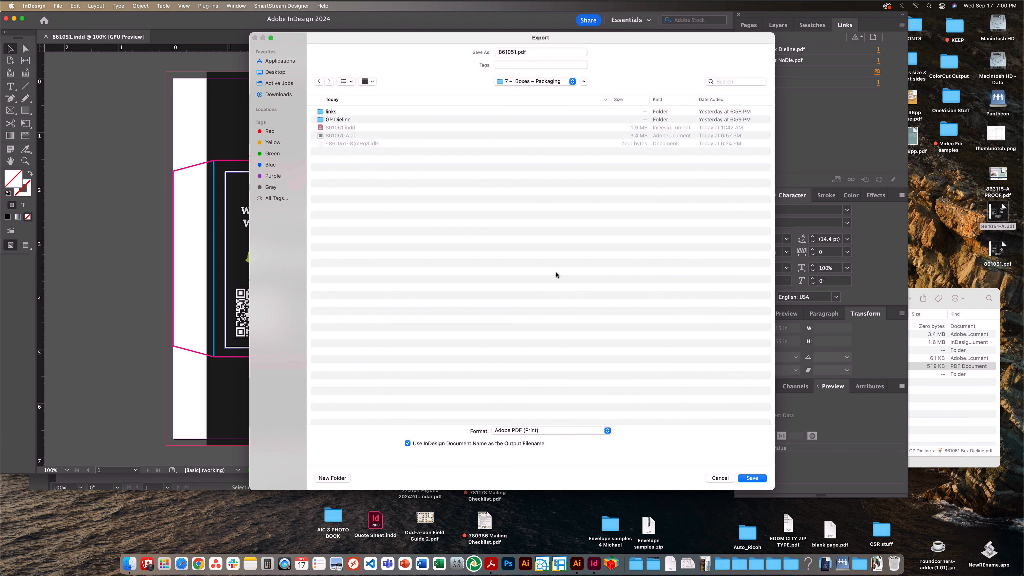
pyautogui.click(275, 72)
pyautogui.click(547, 431)
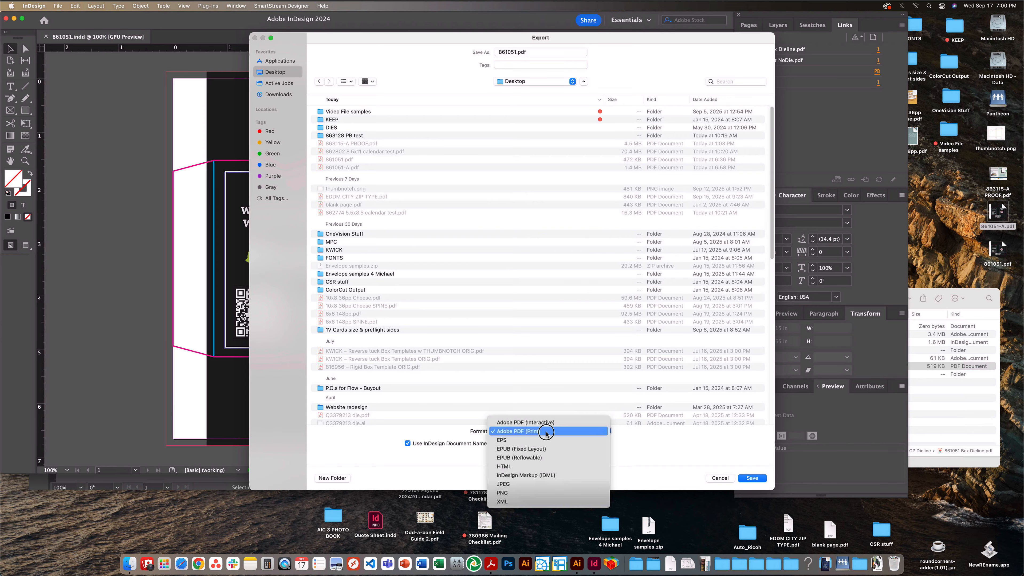
pyautogui.click(581, 434)
pyautogui.click(751, 479)
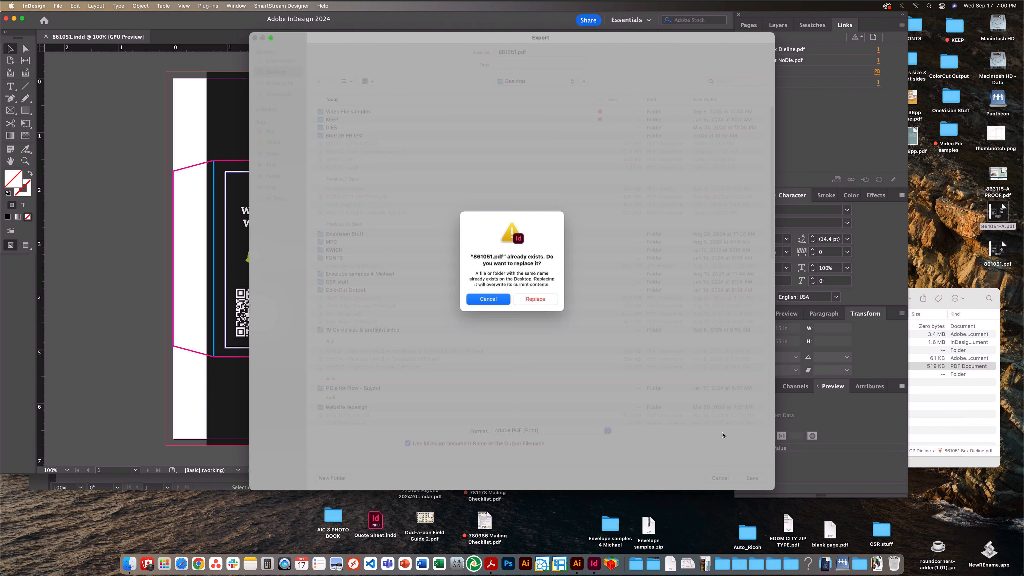
pyautogui.click(536, 297)
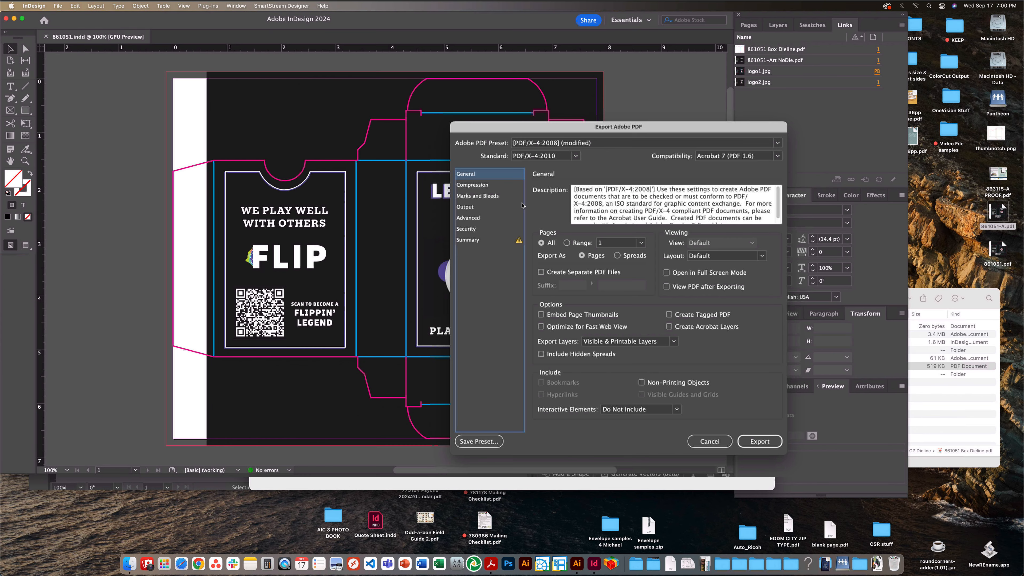
# - Choose the [PDF/X-4:2008] preset for the PDF export
pyautogui.click(548, 143)
pyautogui.click(565, 171)
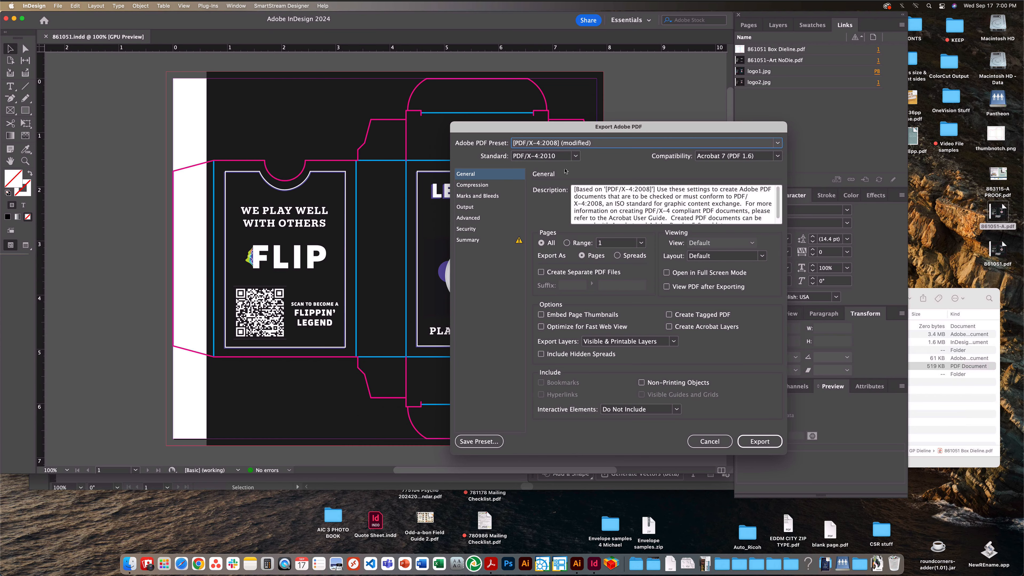
pyautogui.click(586, 144)
pyautogui.click(597, 143)
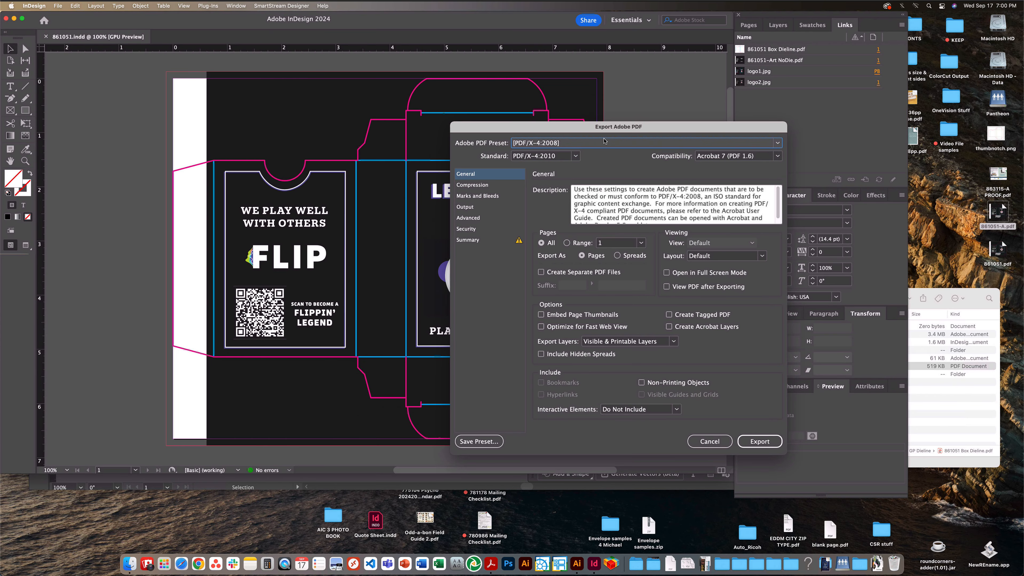
pyautogui.click(598, 141)
pyautogui.click(599, 143)
# - Set all four bleeds to 0.125 in, look over the General options, and export the PDF
pyautogui.click(492, 197)
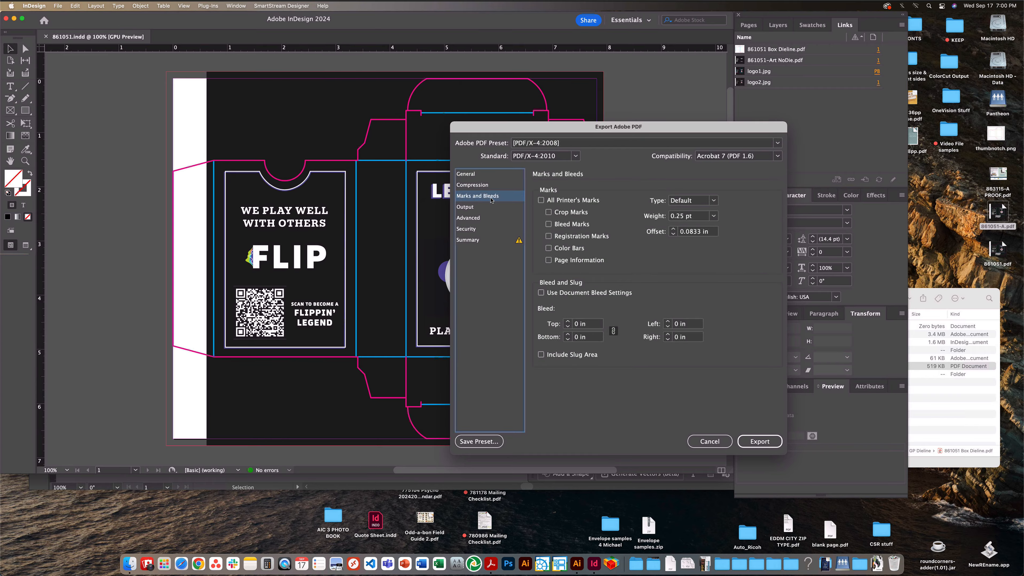
pyautogui.click(592, 328)
pyautogui.write('.125')
pyautogui.press('Tab')
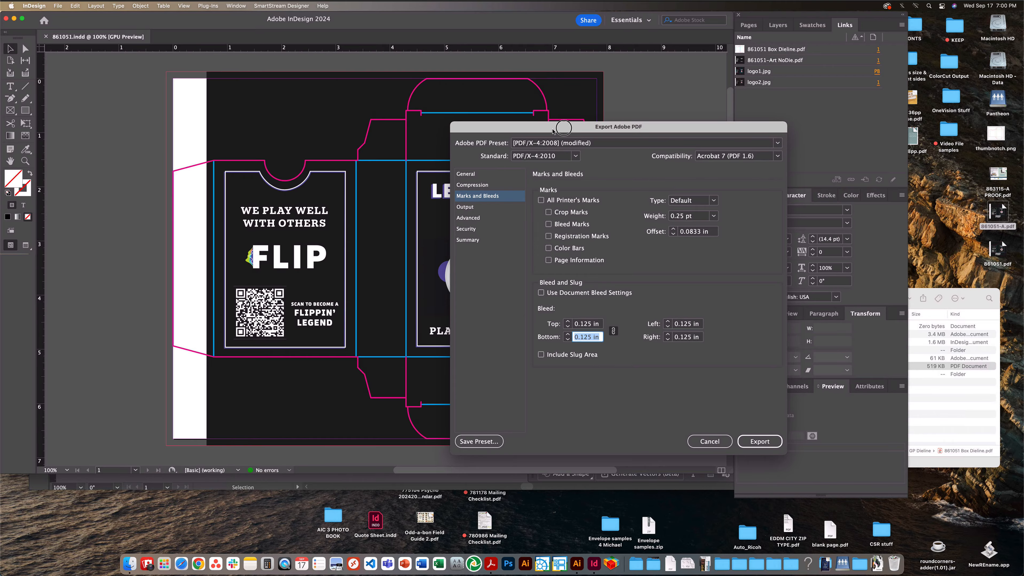
pyautogui.moveTo(553, 127); pyautogui.dragTo(716, 129)
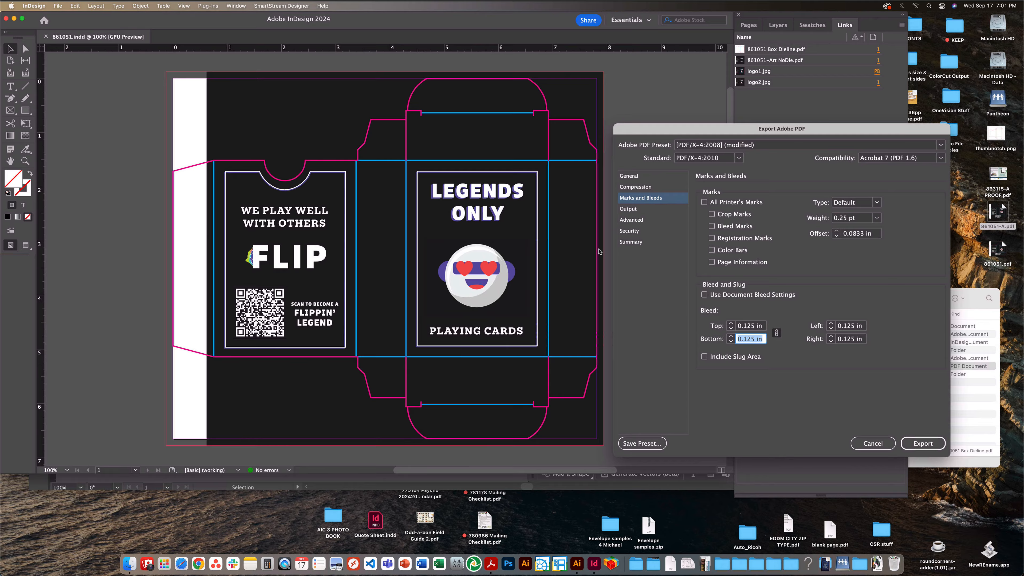
pyautogui.click(660, 177)
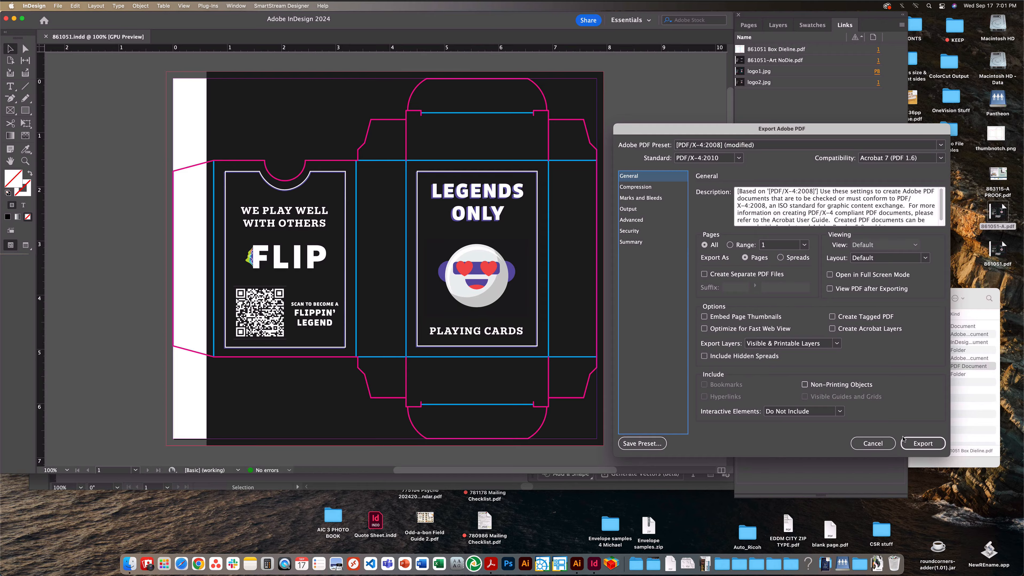
pyautogui.click(923, 444)
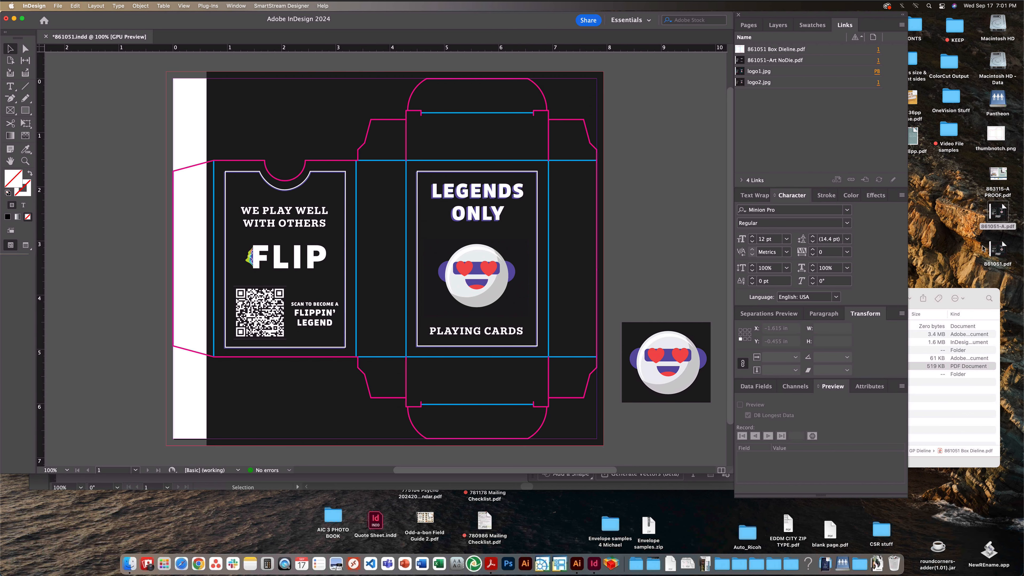
# - Open 861051.pdf and 861051-A.pdf from the Desktop in Acrobat and compare the two exports, closing 861051.pdf when done
pyautogui.doubleClick(1000, 248)
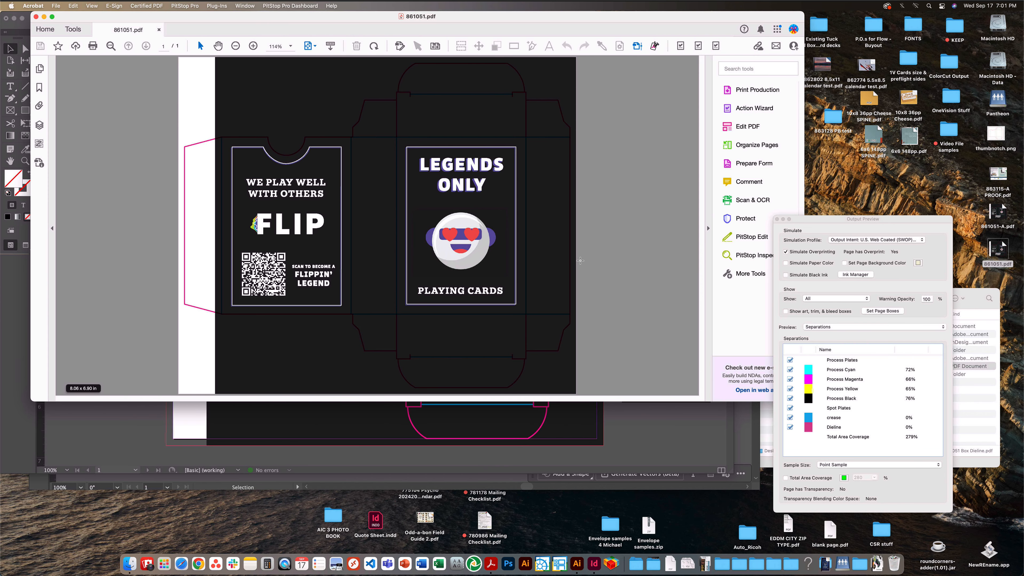
pyautogui.doubleClick(994, 213)
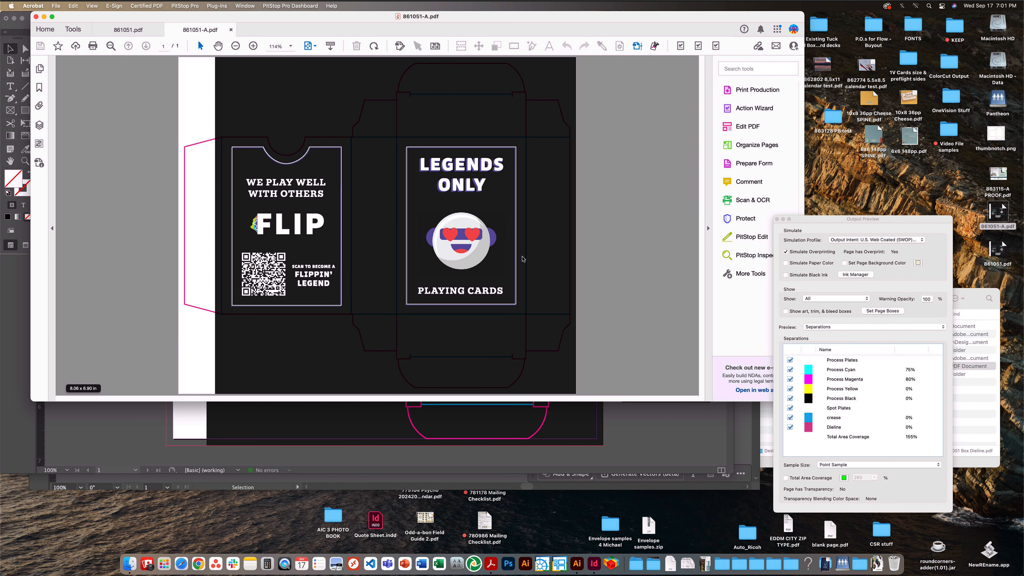
pyautogui.hotkey('ctrl', 'shift', 'Tab')
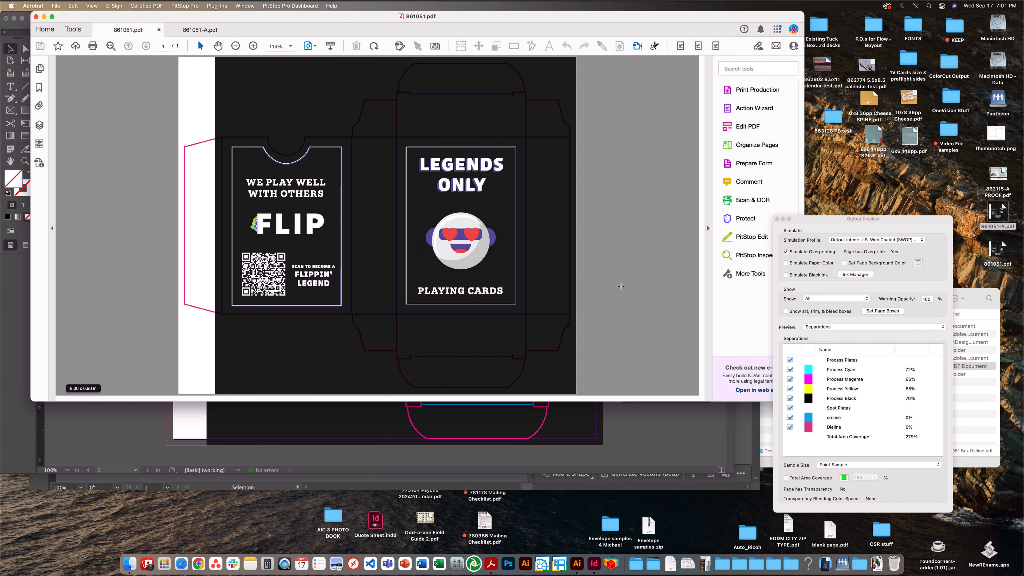
pyautogui.hotkey('ctrl', 'Tab')
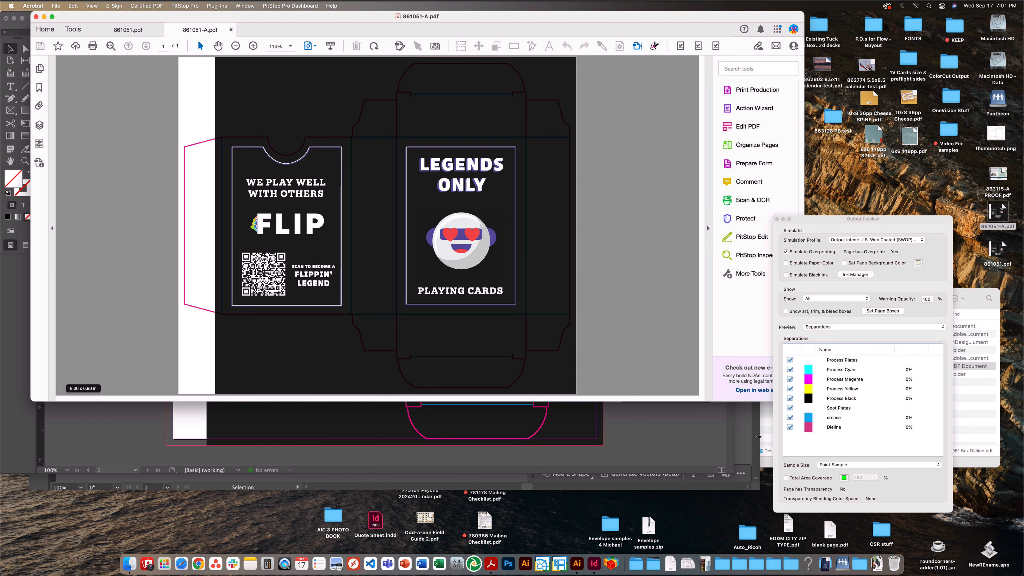
pyautogui.hotkey('ctrl', 'shift', 'Tab')
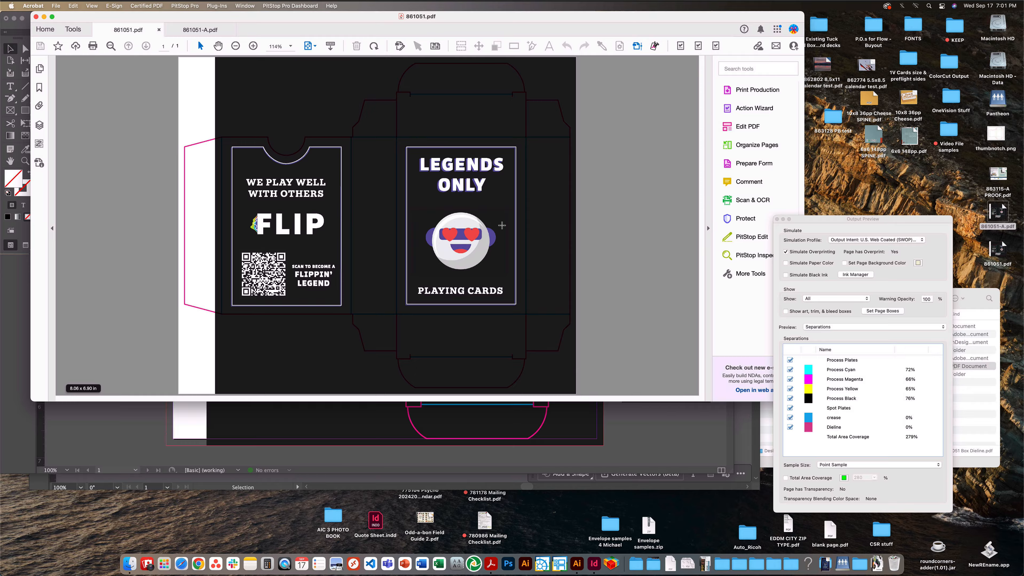
pyautogui.press('super+w')
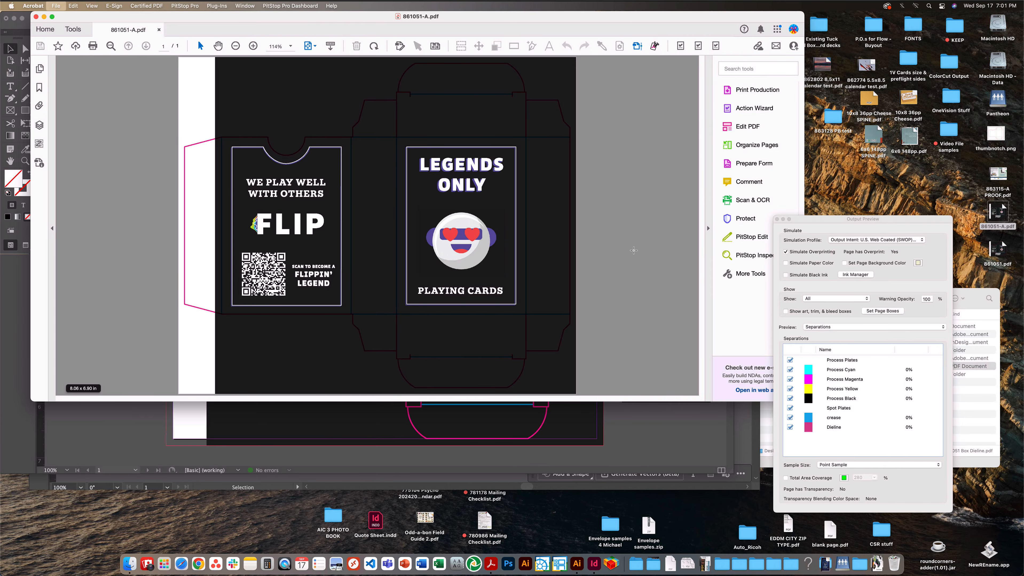
pyautogui.click(645, 420)
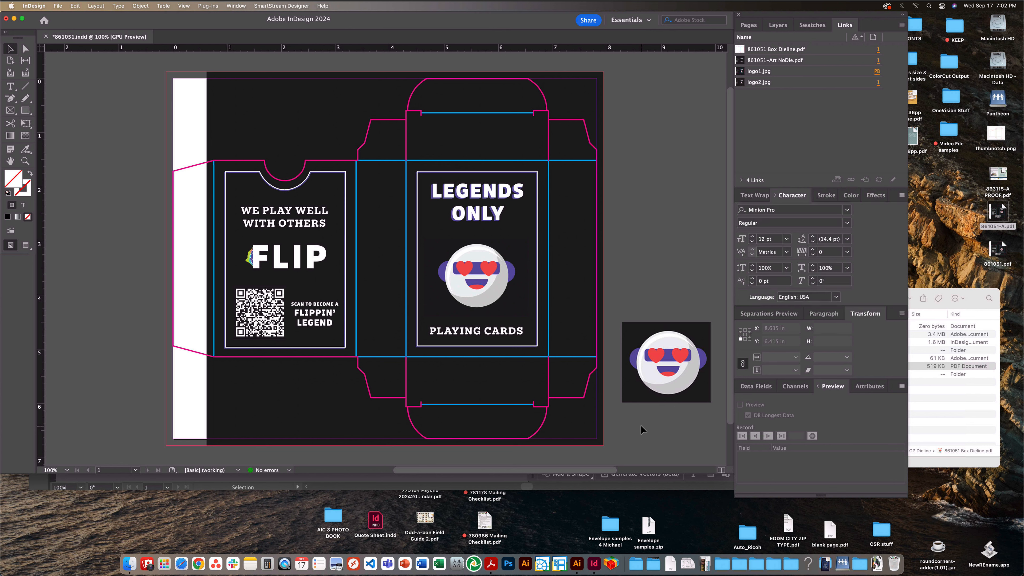
pyautogui.click(1005, 237)
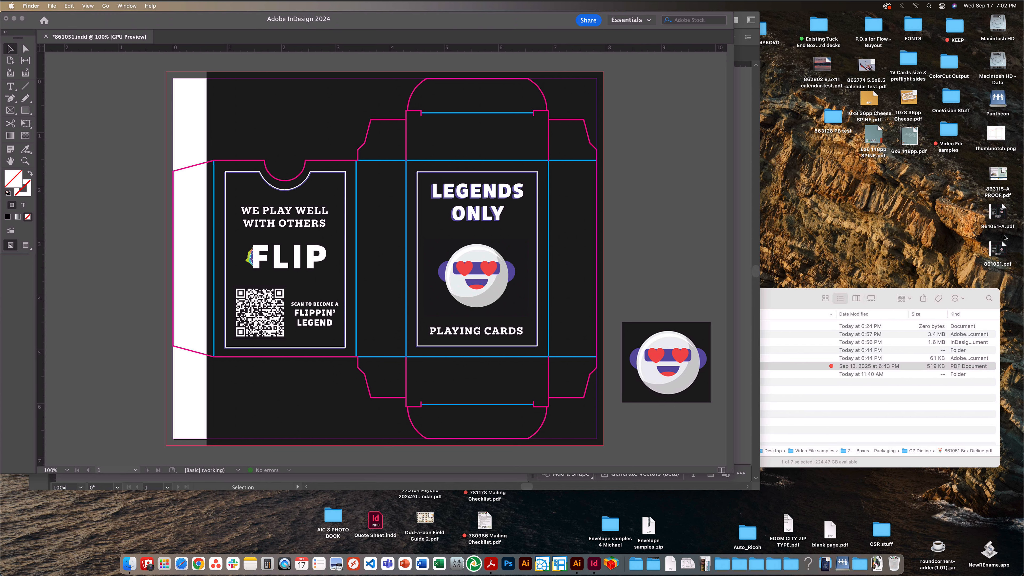